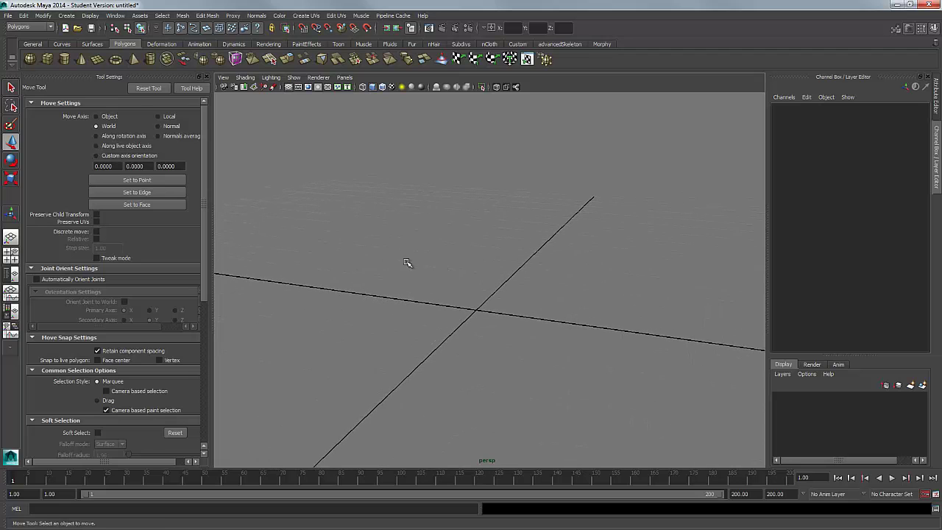
- Create a polygon sphere at the origin
left_click(66, 15)
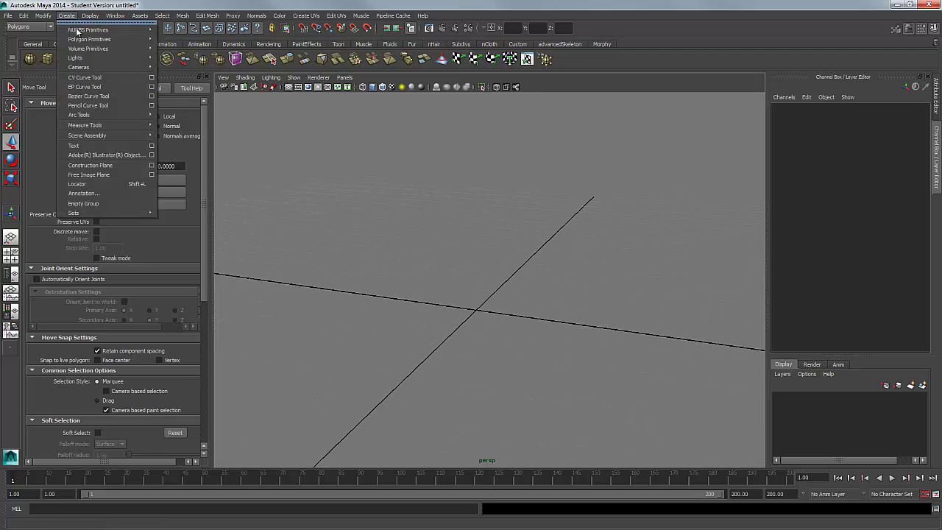
mouse_move(78, 42)
left_click(192, 45)
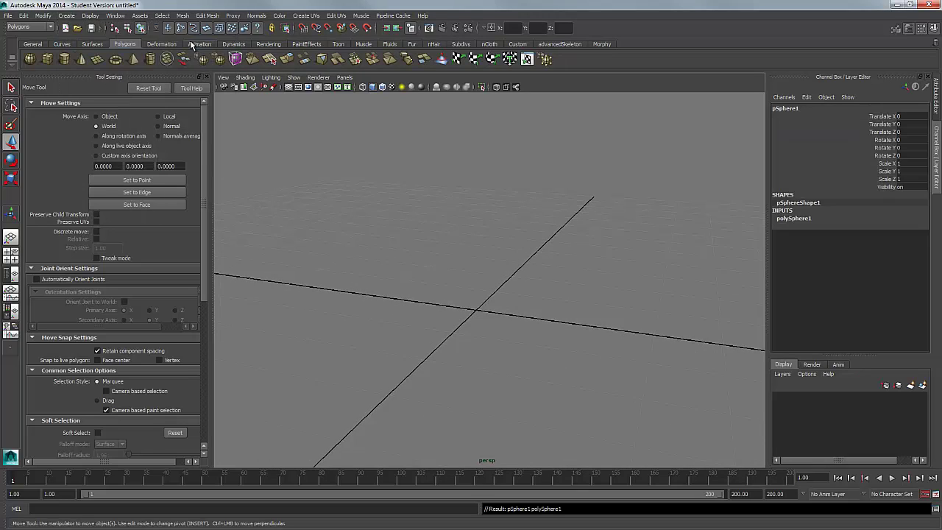
- Examine the new sphere from several angles and distances
left_click_drag(551, 322, 531, 320, "alt")
right_click_drag(531, 320, 626, 374, "alt")
left_click_drag(570, 348, 518, 344, "alt")
right_click_drag(518, 344, 500, 339, "alt")
left_click_drag(500, 340, 474, 344, "alt")
right_click_drag(477, 343, 510, 353, "alt")
left_click_drag(510, 352, 544, 346, "alt")
right_click_drag(543, 346, 455, 348, "alt")
left_click_drag(479, 345, 451, 338, "alt")
right_click_drag(450, 338, 487, 351, "alt")
left_click_drag(488, 351, 500, 346, "alt")
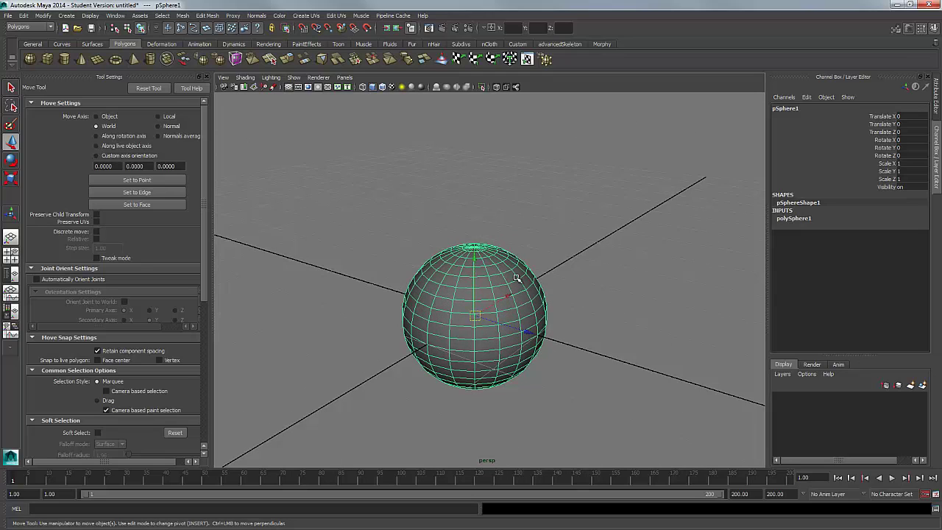
- Delete the sphere and create a new polygon sphere at the origin
key("Delete")
left_click(157, 44)
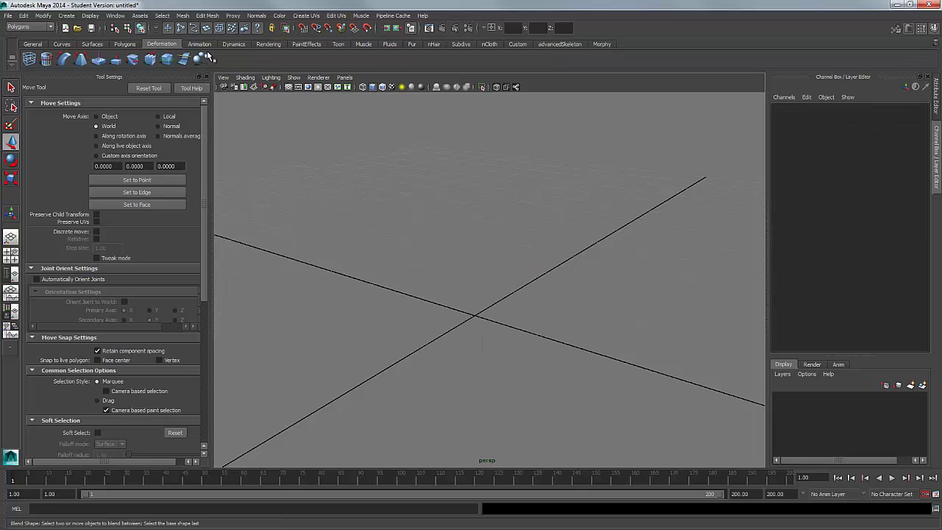
left_click(197, 44)
left_click(125, 44)
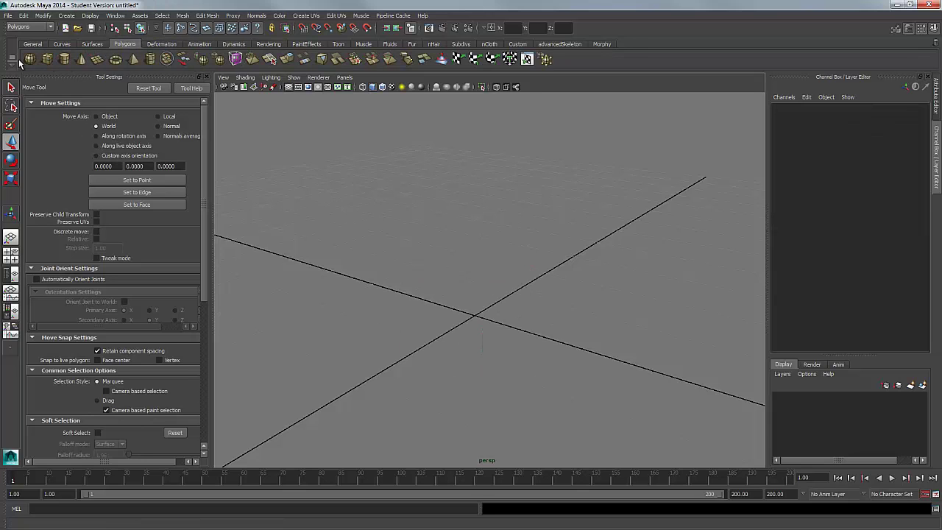
left_click(29, 60)
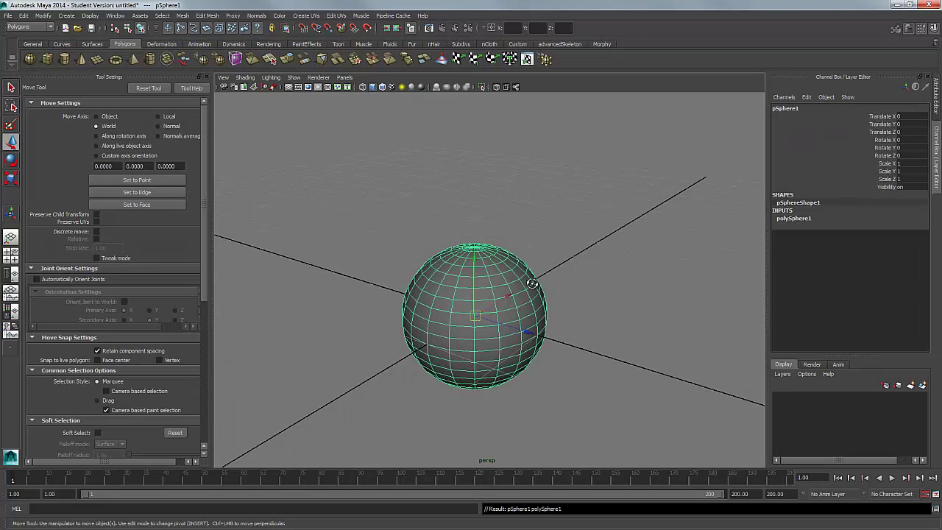
left_click_drag(531, 283, 548, 321, "alt")
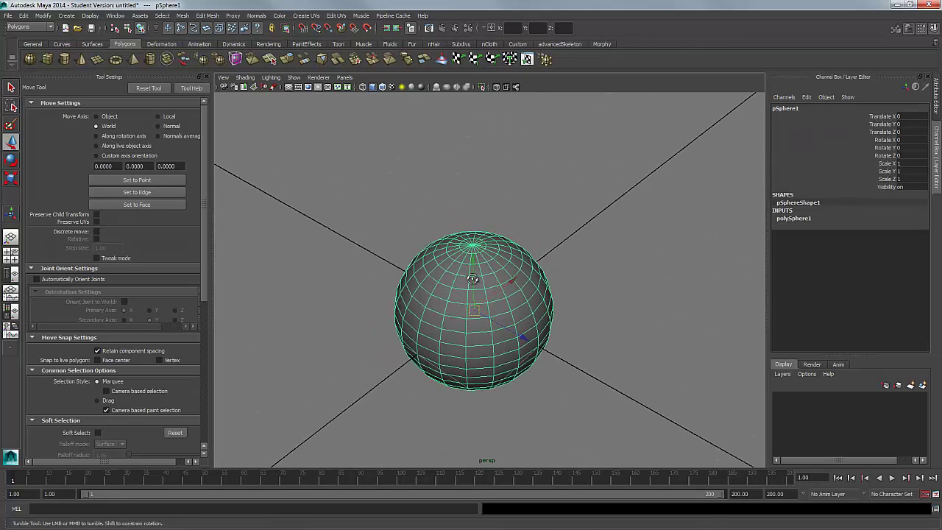
left_click_drag(473, 279, 503, 296, "alt")
right_click_drag(502, 296, 545, 302, "alt")
left_click_drag(544, 302, 559, 317, "alt")
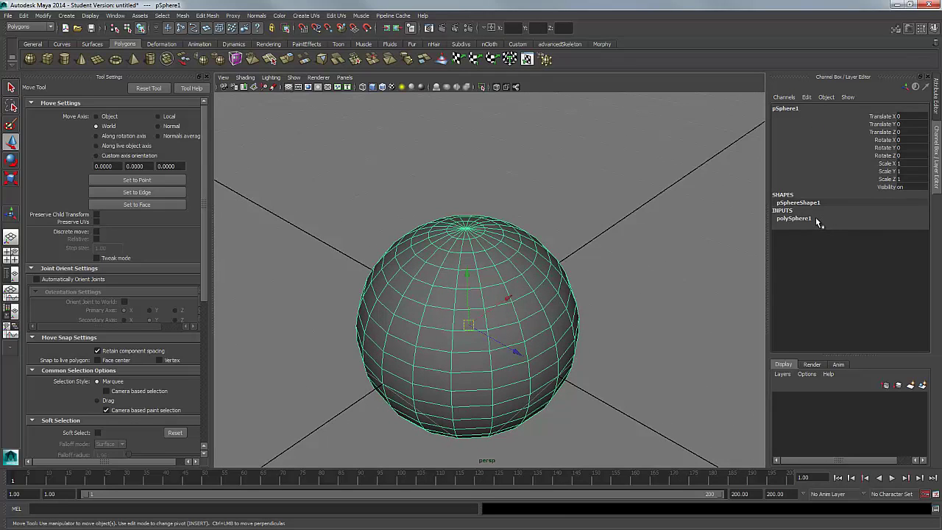
- Open the sphere's construction inputs, try a different radius, and undo the change
left_click(814, 218)
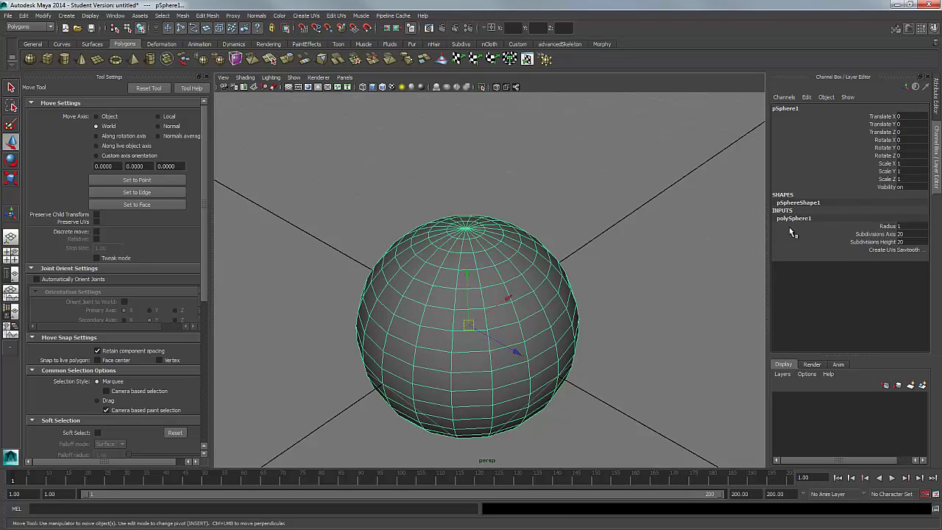
left_click(887, 226)
middle_click_drag(598, 220, 600, 223)
key("ctrl+z")
- Try different axis and height subdivisions together on the sphere, undo the change, and return to the Move tool
left_click_drag(880, 235, 881, 243)
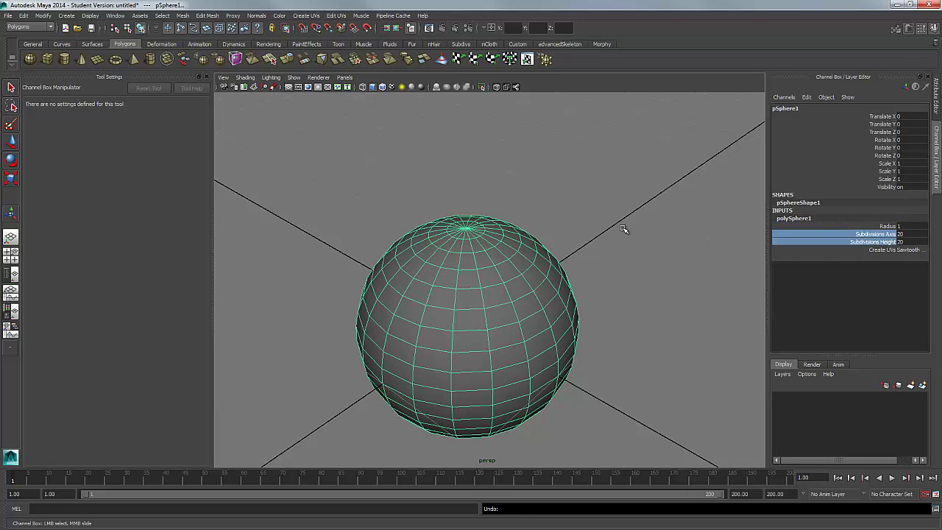
middle_click_drag(624, 229, 601, 238)
key("ctrl+z")
right_click_drag(602, 238, 498, 239, "alt")
key("w")
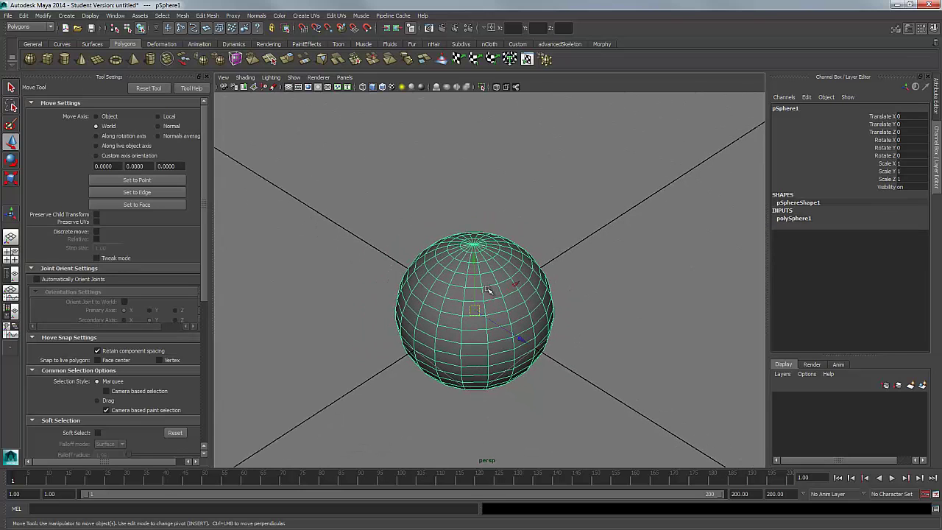
- Delete the sphere, create a polygon cube at the origin, and show its construction inputs
key("Delete")
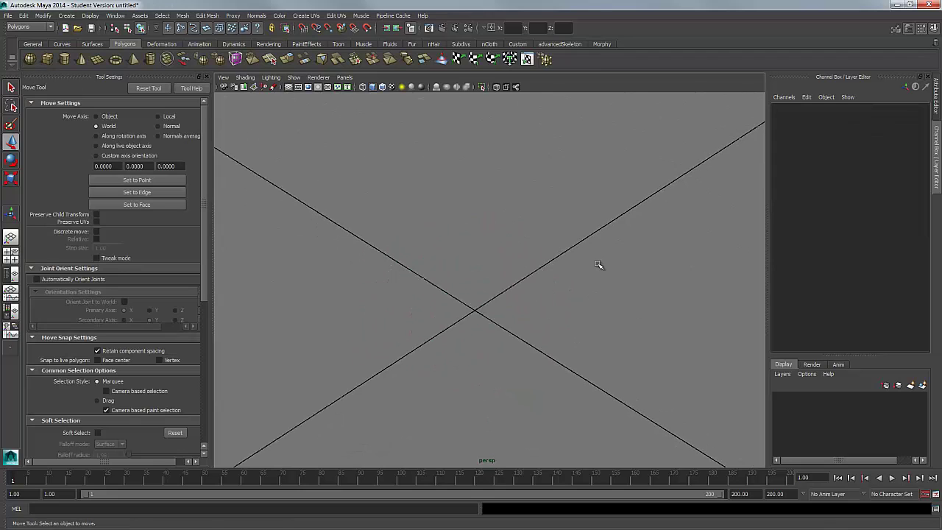
right_click_drag(597, 262, 597, 266, "shift")
left_click_drag(597, 266, 573, 271, "alt")
left_click(791, 220)
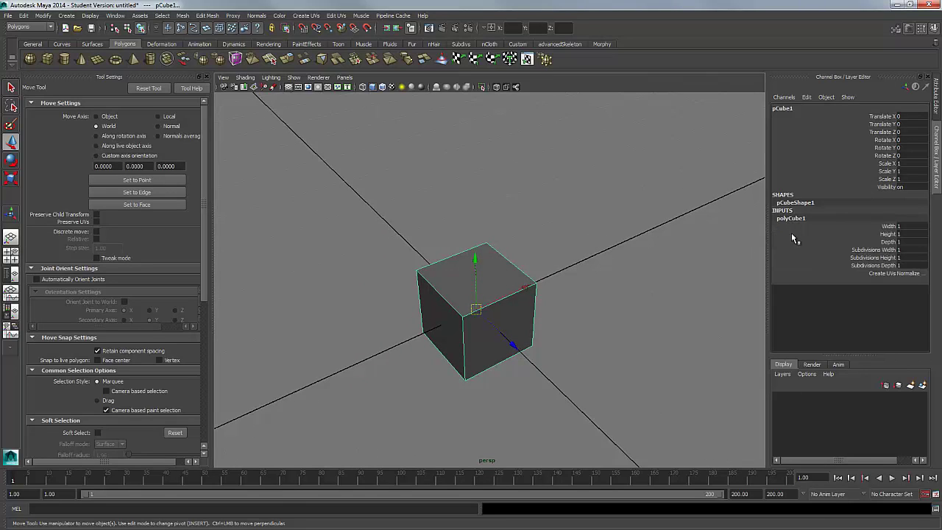
- Set the cube's width to 7.4
left_click(884, 250)
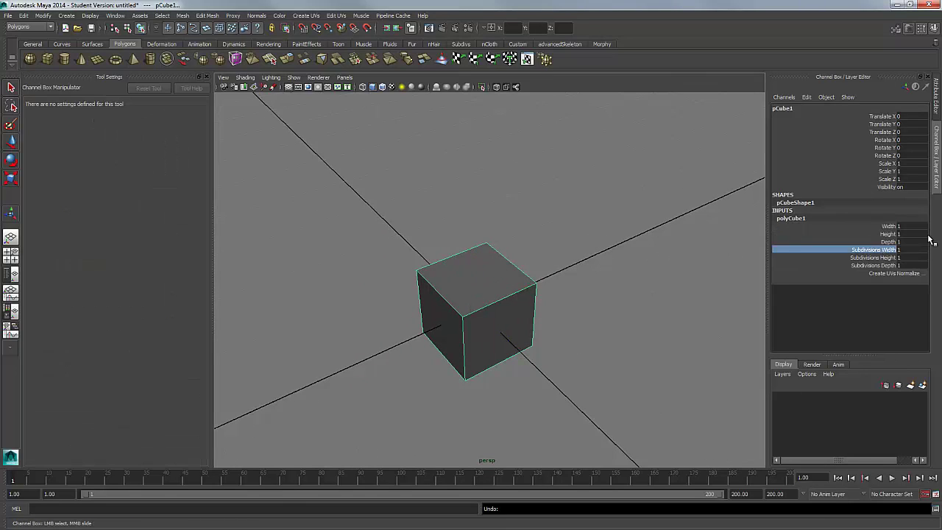
left_click(890, 227)
middle_click_drag(616, 230, 646, 230)
left_click_drag(636, 229, 589, 234, "alt")
right_click_drag(589, 234, 471, 232, "alt")
left_click_drag(471, 232, 515, 225, "alt")
middle_click_drag(456, 225, 511, 228, "alt")
mouse_move(510, 229)
left_mouse_down("alt")
mouse_move(519, 231)
mouse_move(507, 242)
mouse_move(521, 239)
left_mouse_up("alt")
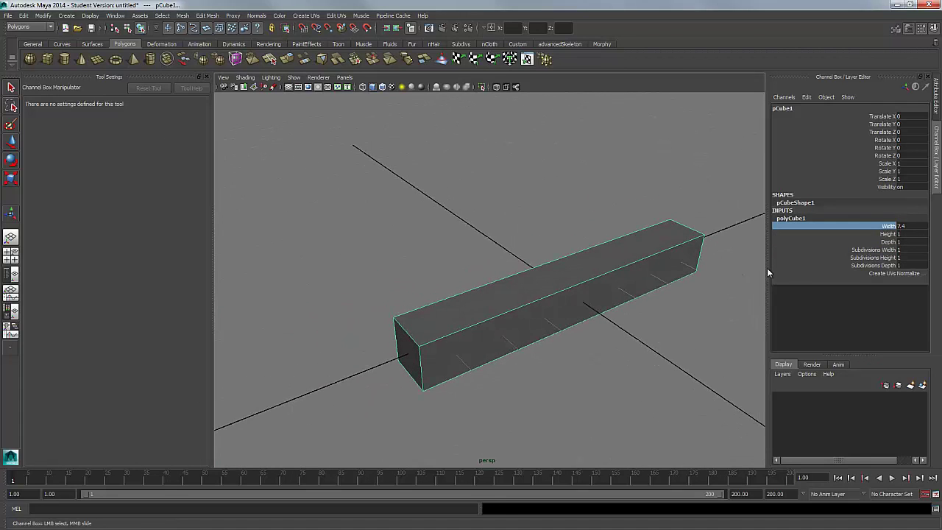
- Set the cube's depth to 2.3 and its width subdivisions to 7
left_click(887, 241)
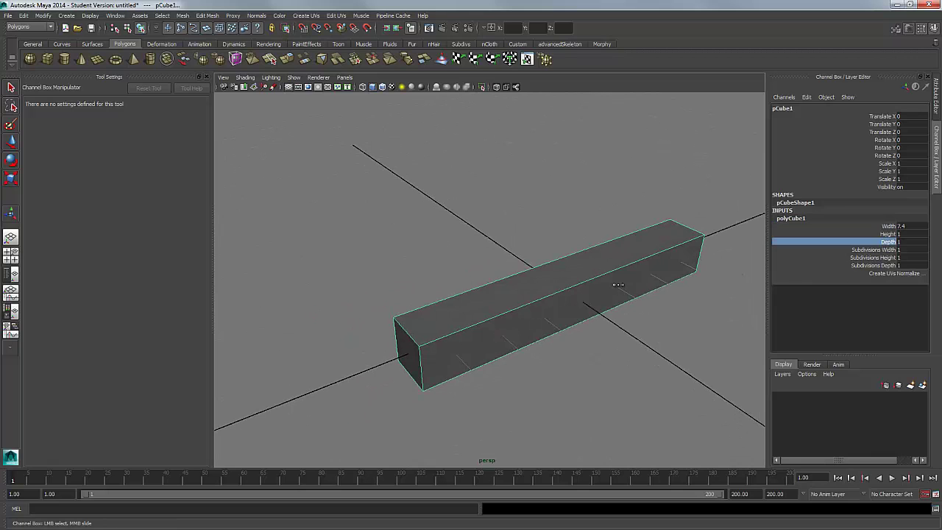
middle_click_drag(618, 284, 680, 288)
left_click(872, 250)
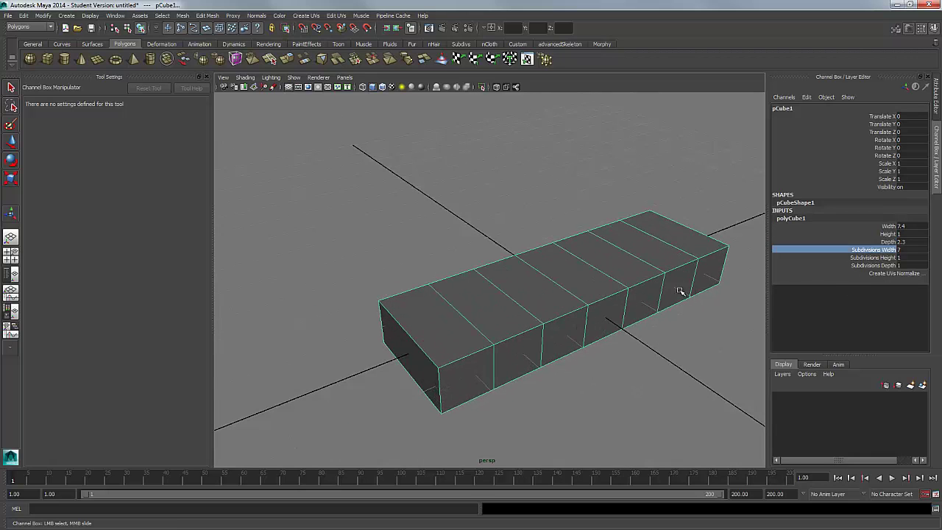
left_click_drag(680, 287, 507, 310, "alt")
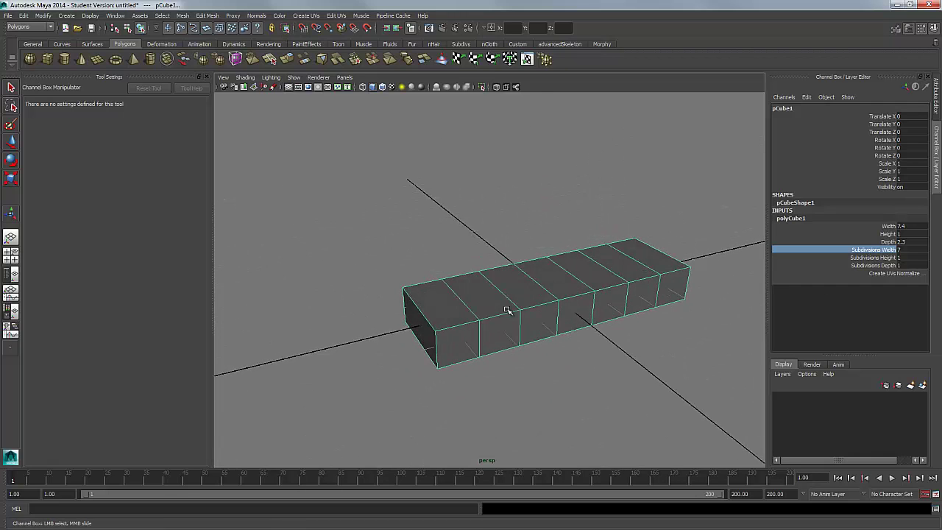
- Delete the box, create a polygon cylinder at the origin, and show its construction inputs
key("Delete")
key("w")
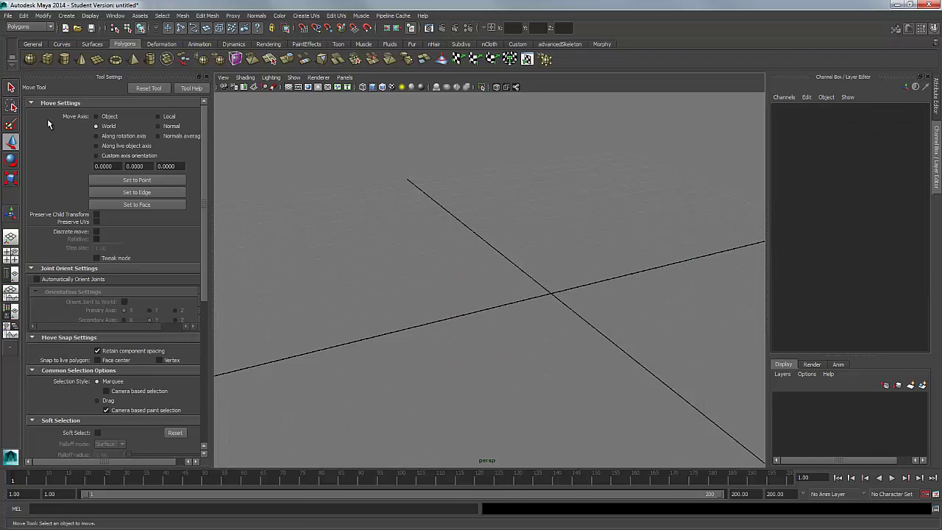
left_click(66, 63)
left_click_drag(484, 288, 551, 324, "alt")
double_click(796, 220)
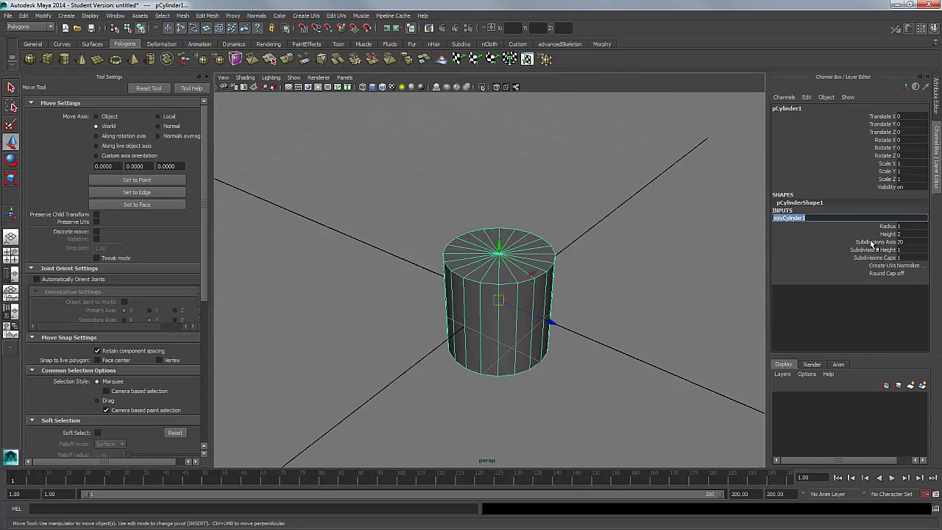
- Try different axis and height subdivisions on the cylinder, undoing each change
left_click(871, 244)
middle_click_drag(613, 255, 556, 262)
key("ctrl+z")
left_click(881, 252)
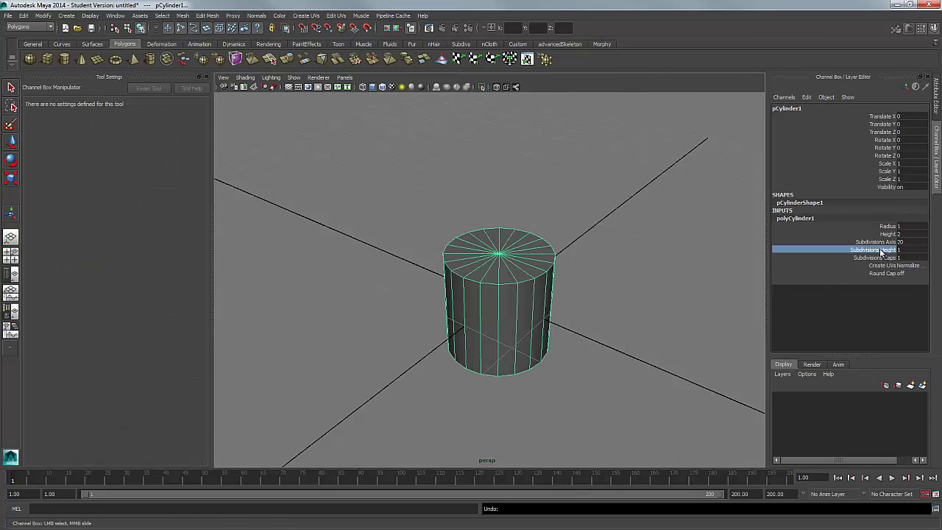
left_click_drag(624, 246, 676, 234, "alt")
key("ctrl+z")
- Set the cylinder's cap subdivisions to 5
left_click(887, 259)
left_click_drag(556, 270, 564, 298, "alt")
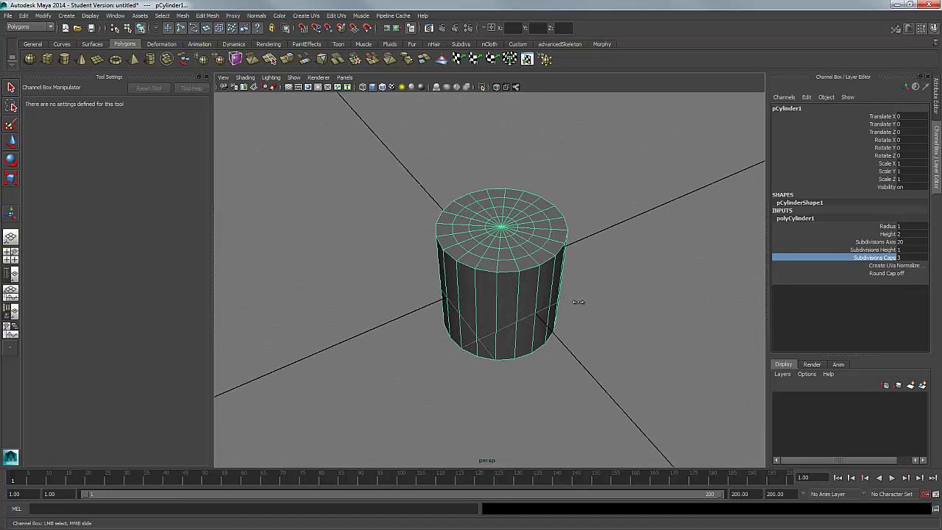
middle_click_drag(578, 302, 584, 302)
left_click_drag(585, 303, 591, 314, "alt")
right_click_drag(591, 313, 515, 308, "alt")
left_click_drag(515, 307, 617, 292, "alt")
right_click_drag(617, 291, 503, 316, "alt")
left_click_drag(503, 316, 508, 298, "alt")
right_click_drag(508, 298, 562, 336, "alt")
left_click_drag(561, 337, 596, 361, "alt")
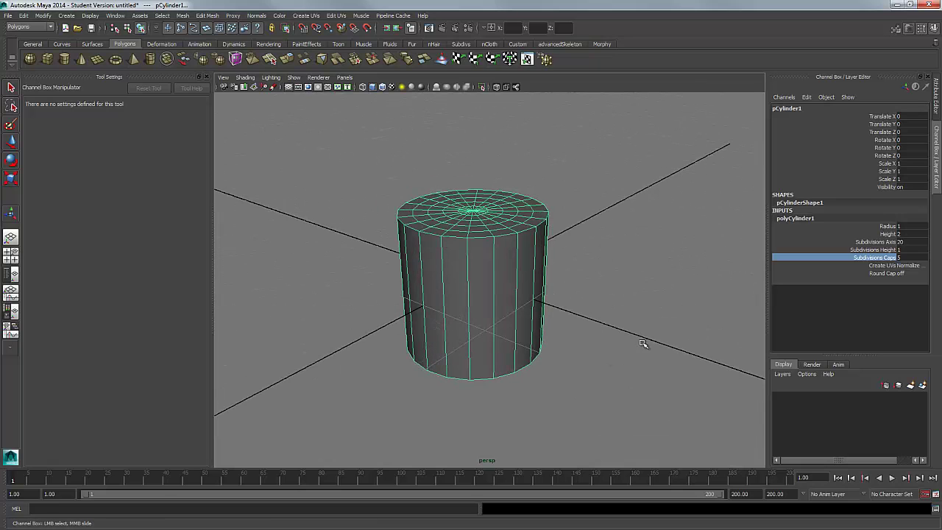
left_click_drag(643, 310, 654, 321, "alt")
- Turn on Round Cap for the cylinder
left_click(912, 267)
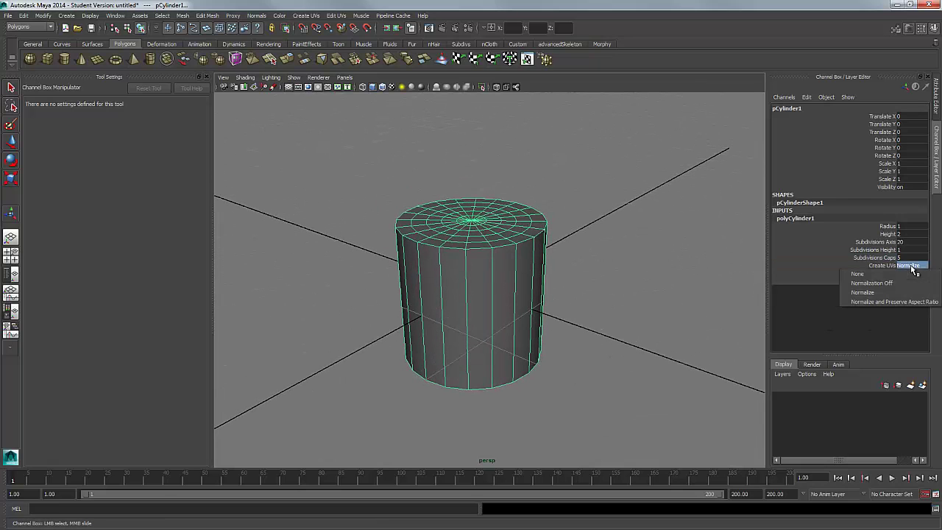
left_click(912, 271)
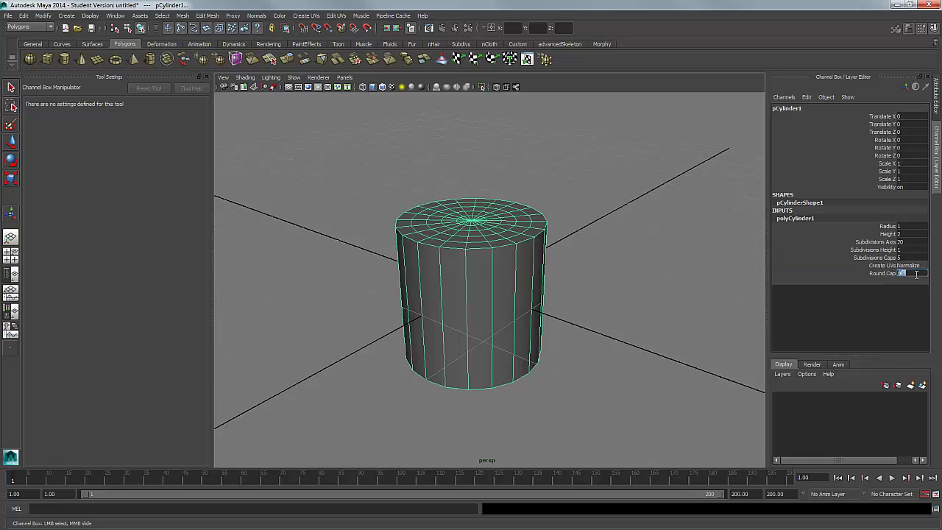
type("1")
key("Return")
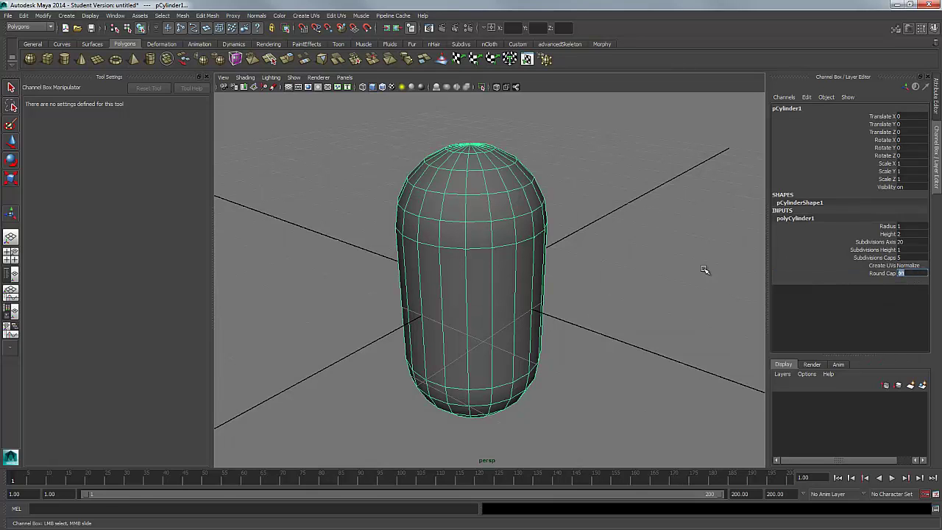
- Raise the rounded cylinder's cap subdivisions to 8 and inspect the smoother ends
left_click(887, 258)
mouse_move(656, 253)
middle_mouse_down()
mouse_move(617, 252)
mouse_move(664, 257)
middle_mouse_up()
left_click_drag(664, 256, 612, 244, "alt")
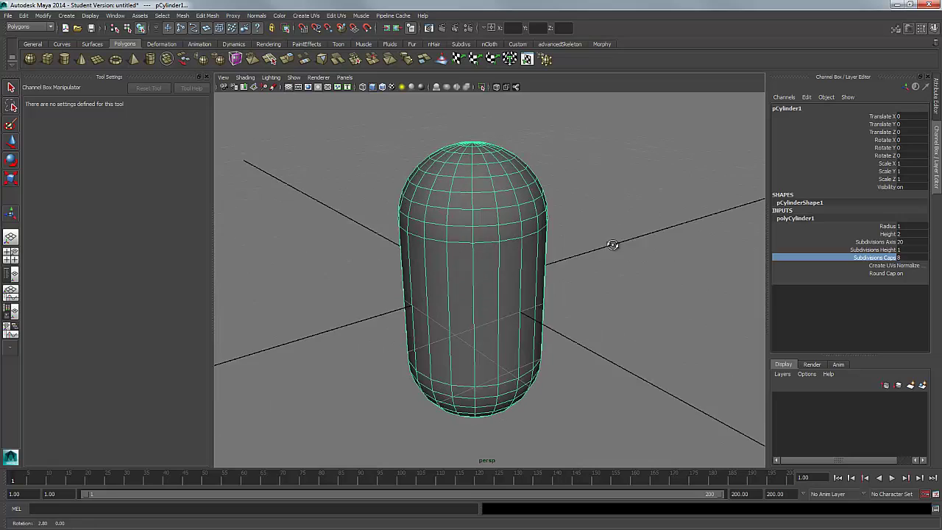
right_click_drag(613, 245, 421, 204, "alt")
left_click_drag(420, 204, 581, 254, "alt")
right_click_drag(581, 254, 499, 252, "alt")
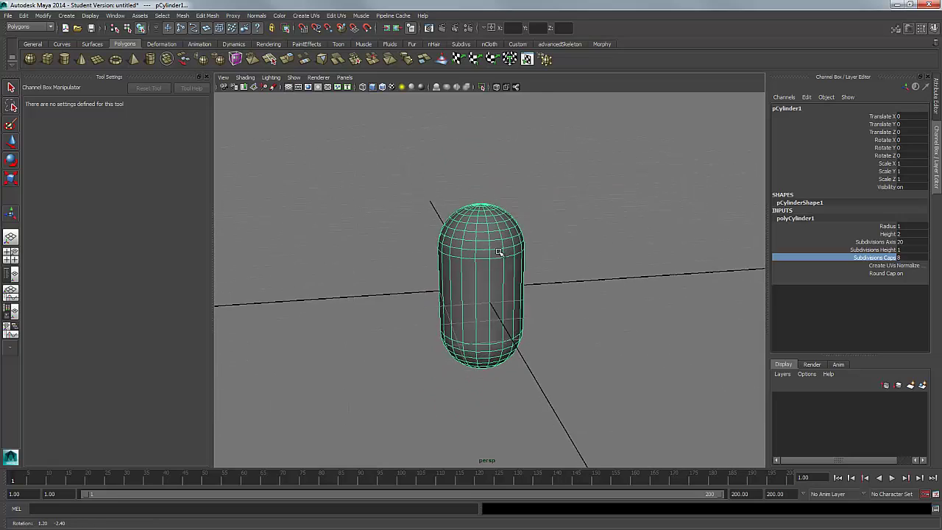
left_click_drag(499, 253, 538, 260, "alt")
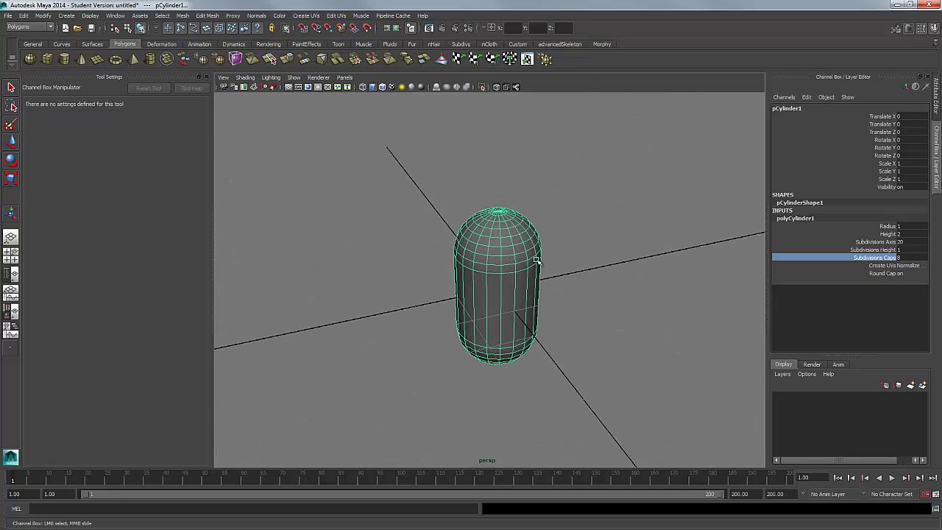
right_click_drag(538, 261, 569, 284, "alt")
- Delete the cylinder, create a polygon cone at the origin, and show its construction inputs
key("Delete")
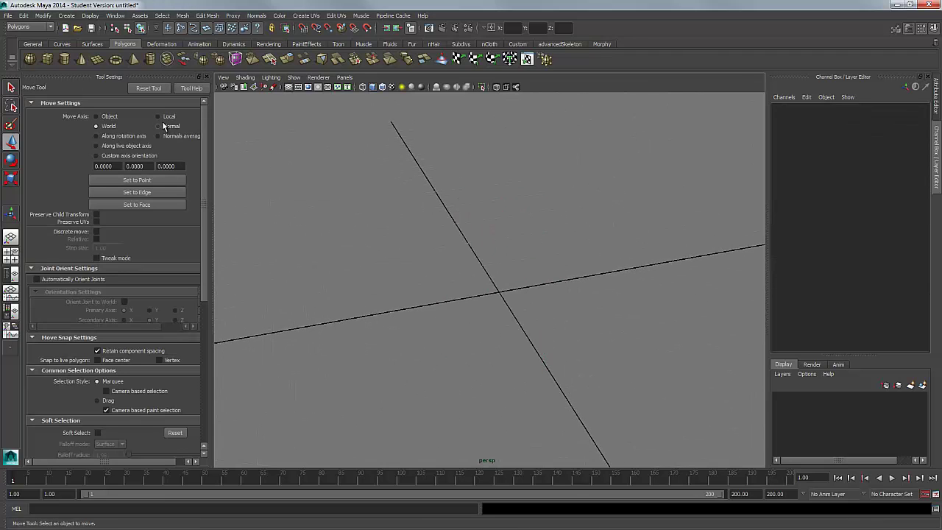
left_click(83, 59)
right_click_drag(543, 234, 617, 270, "alt")
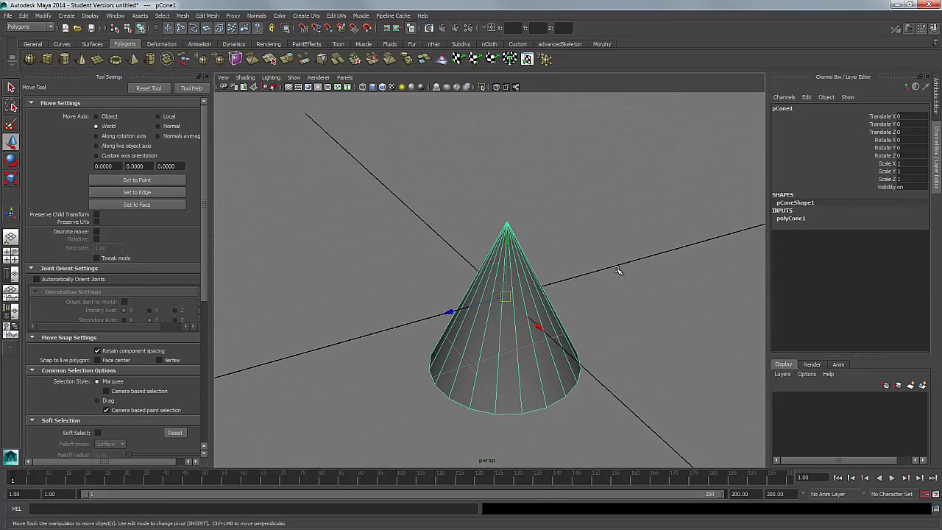
left_click(791, 219)
- Set the cone's height subdivisions to 9
left_click(879, 250)
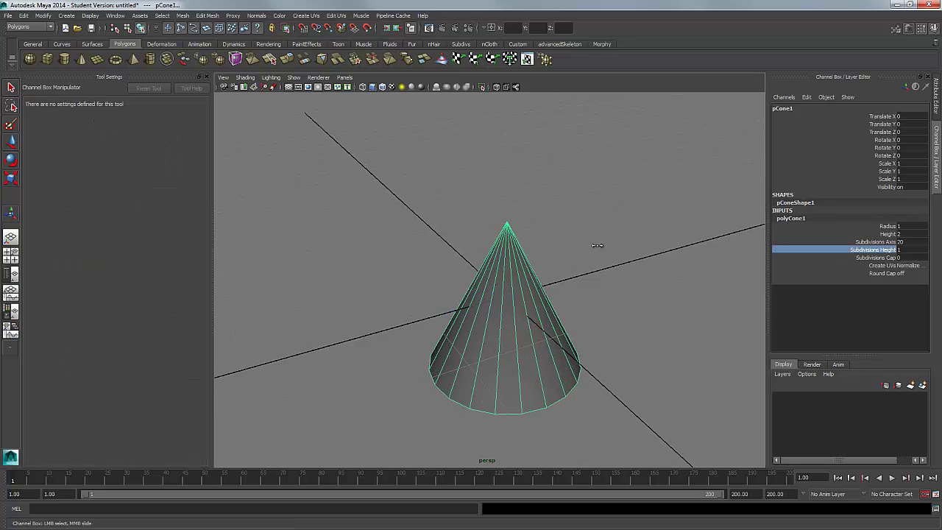
mouse_move(594, 248)
middle_mouse_down()
mouse_move(624, 249)
mouse_move(589, 247)
middle_mouse_up()
left_click_drag(583, 246, 612, 246, "alt")
middle_click_drag(594, 246, 624, 248)
middle_click_drag(569, 236, 611, 242)
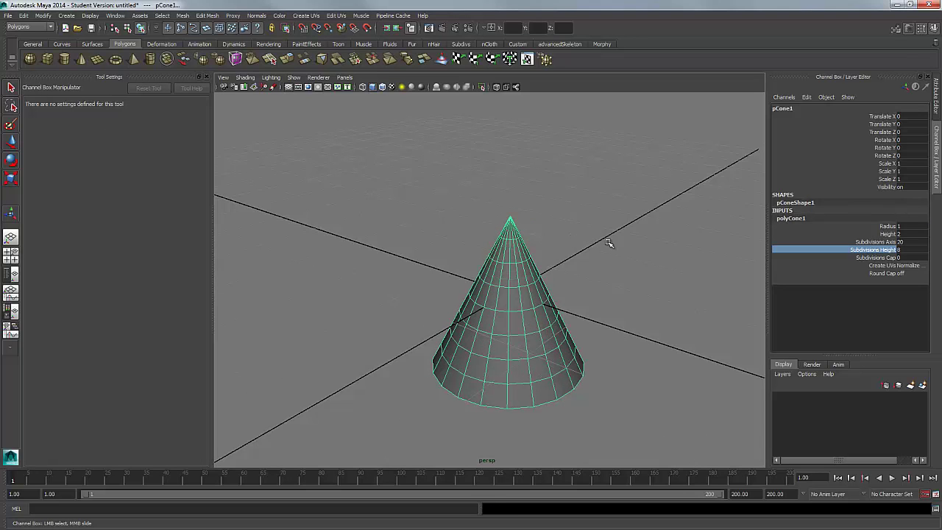
left_click_drag(610, 242, 743, 243, "alt")
- Set the cone's cap subdivisions to 3, keeping its underside in view
left_click(882, 258)
middle_click_drag(612, 259, 622, 260)
left_click_drag(622, 261, 620, 210, "alt")
- Turn on the cone's round cap and view the rounded base from a lower angle
left_click(923, 273)
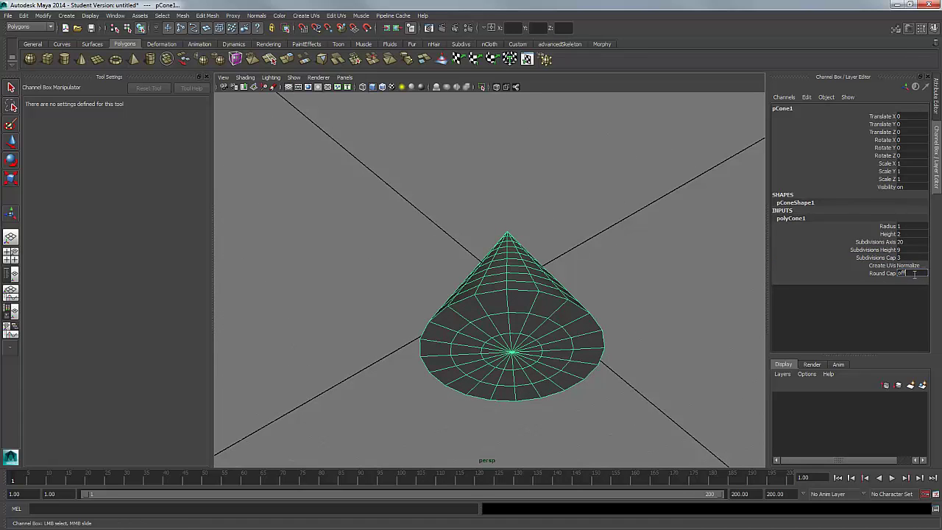
type("1")
key("Return")
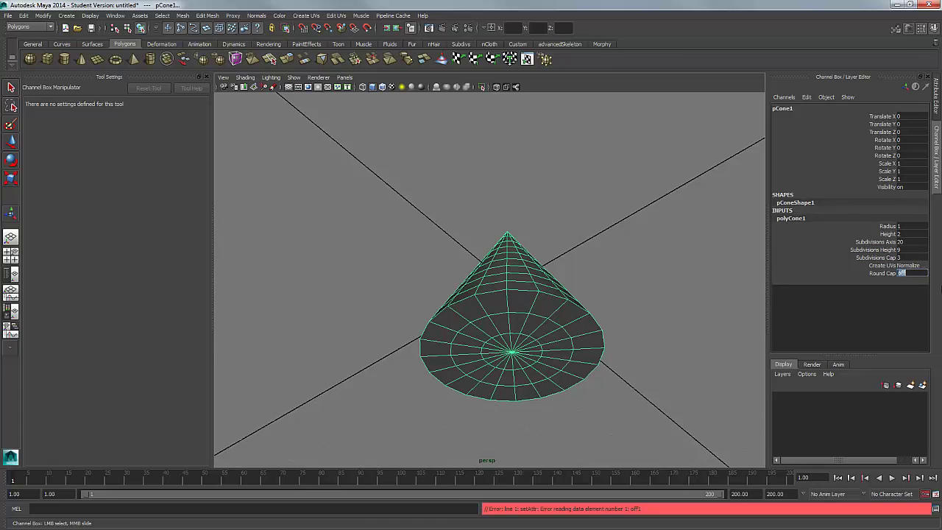
type("1")
key("Return")
left_click_drag(511, 282, 782, 304, "alt")
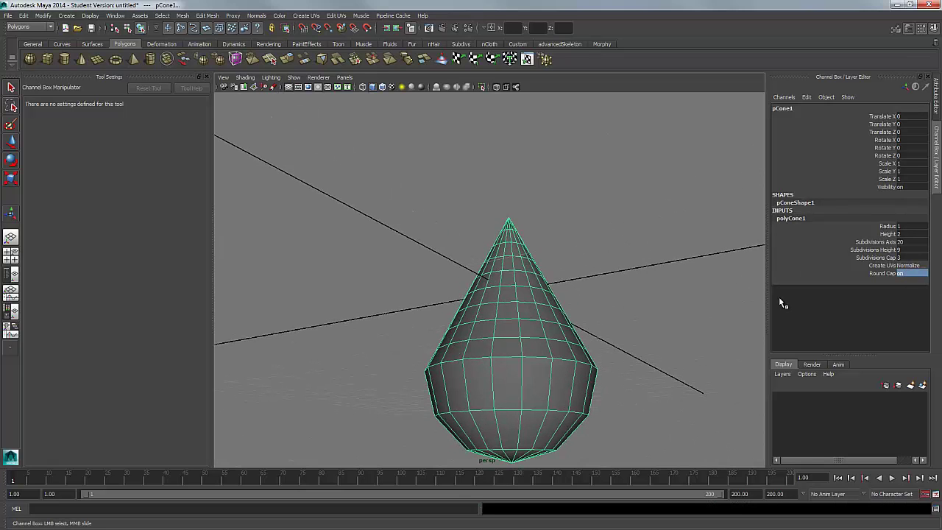
- Adjust the cap subdivisions of the rounded cone and inspect its base
left_click(863, 257)
left_click_drag(656, 327, 637, 271, "alt")
middle_click_drag(628, 273, 658, 284)
left_click_drag(658, 284, 591, 305, "alt")
scroll(527, 309, "down", 4)
middle_click_drag(593, 308, 594, 345, "alt")
- Replace the cone with a polygon plane at the origin, scaled uniformly to about 5.588, and show its construction inputs
key("Delete")
key("w")
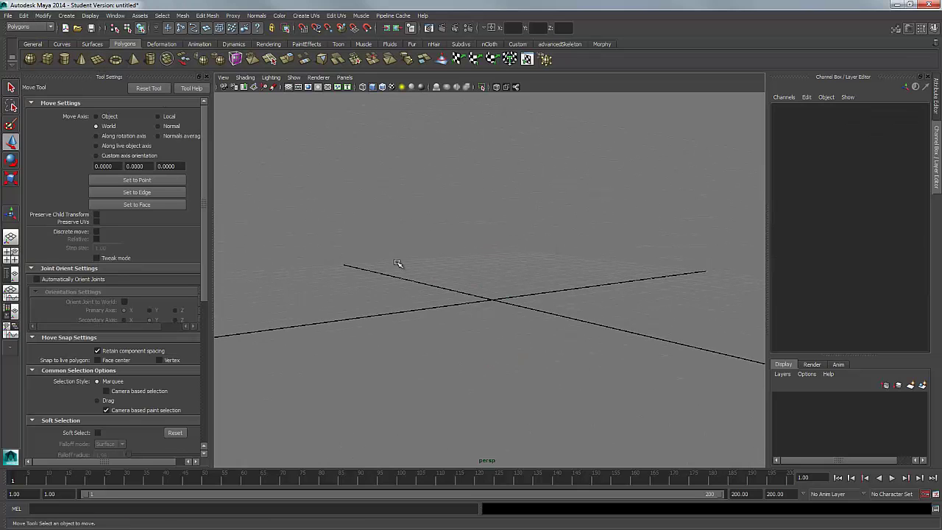
right_click_drag(397, 264, 433, 294, "shift")
left_click_drag(434, 296, 454, 337, "alt")
key("r")
left_click_drag(494, 301, 692, 257)
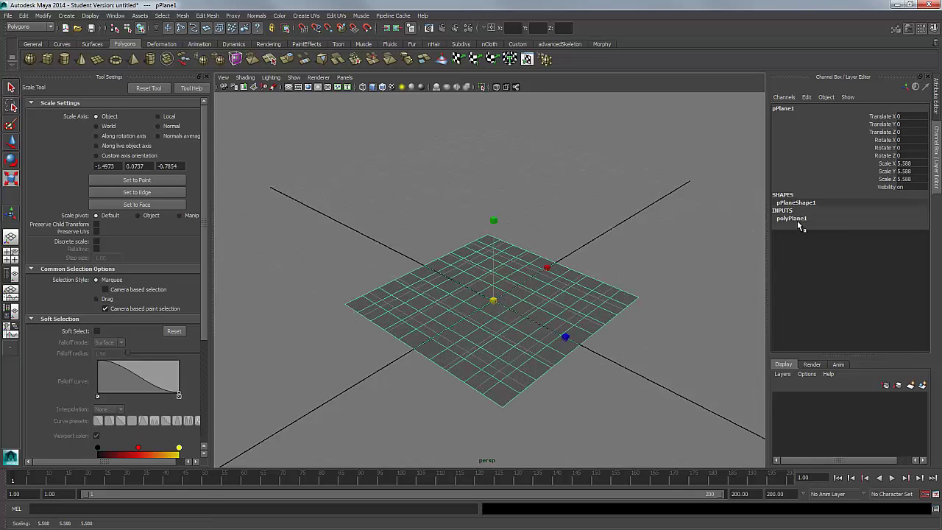
left_click(792, 219)
- Try changing the plane's width and height together, and undo the change
left_click_drag(866, 227, 861, 235)
mouse_move(727, 243)
middle_mouse_down()
mouse_move(755, 244)
mouse_move(735, 244)
middle_mouse_up()
key("ctrl+z")
- Set the plane's width and height subdivisions to 4 each and inspect the coarser grid
left_click_drag(892, 243, 892, 251)
middle_click_drag(479, 255, 458, 248)
left_click_drag(459, 248, 488, 258, "alt")
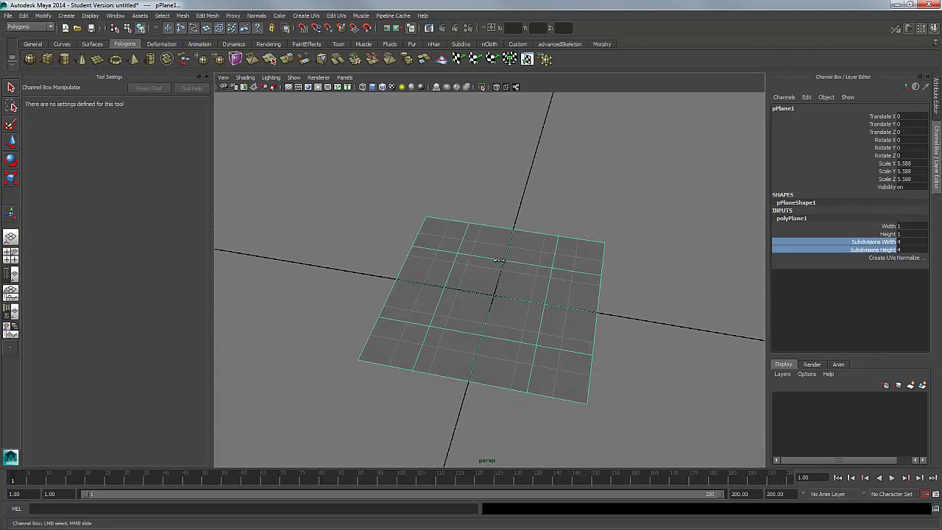
mouse_move(488, 259)
middle_mouse_down()
mouse_move(504, 259)
mouse_move(488, 258)
middle_mouse_up()
left_click_drag(488, 259, 671, 272, "alt")
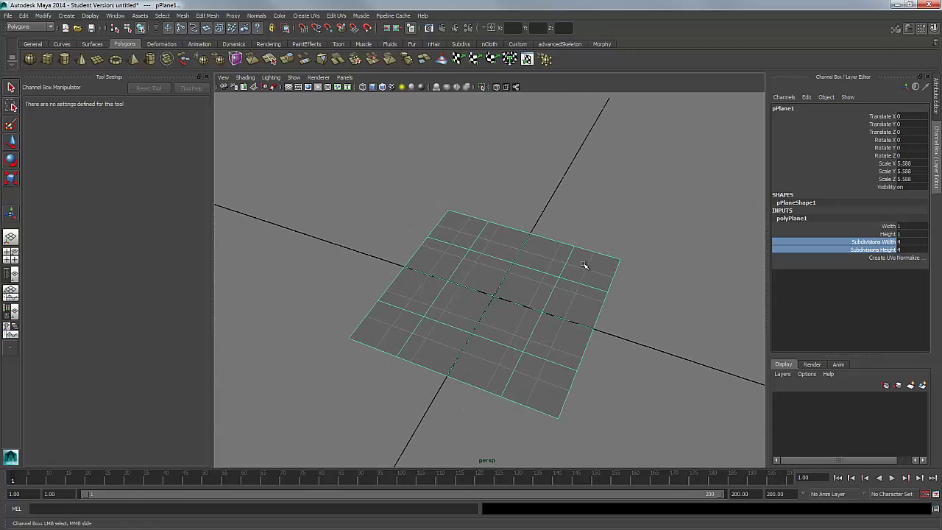
- Replace the plane with a polygon torus at the origin and show its construction inputs
key("Delete")
key("r")
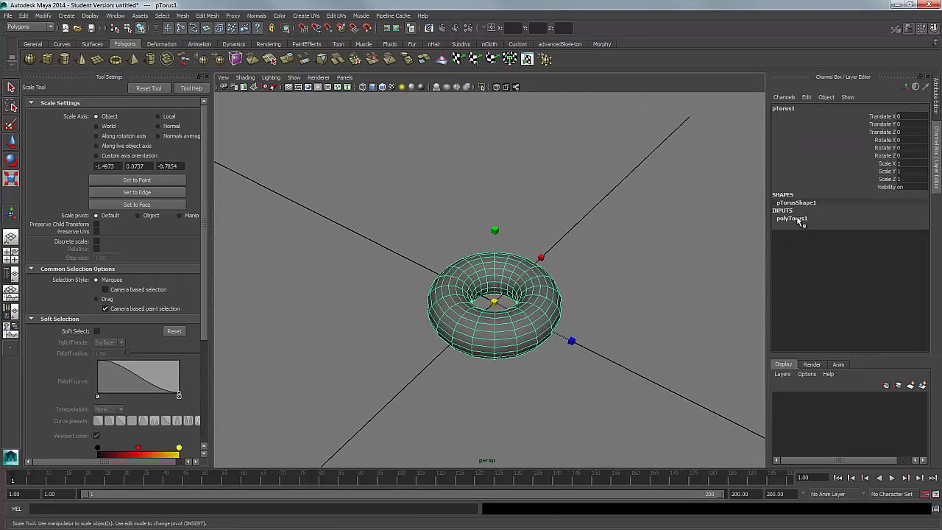
left_click(792, 218)
- Set the torus's section radius to 0.8 and its radius to 3, and inspect the ring
left_click(880, 234)
middle_click_drag(626, 243, 553, 238)
left_click(885, 226)
left_click_drag(549, 253, 565, 312, "alt")
right_click_drag(566, 312, 520, 312, "alt")
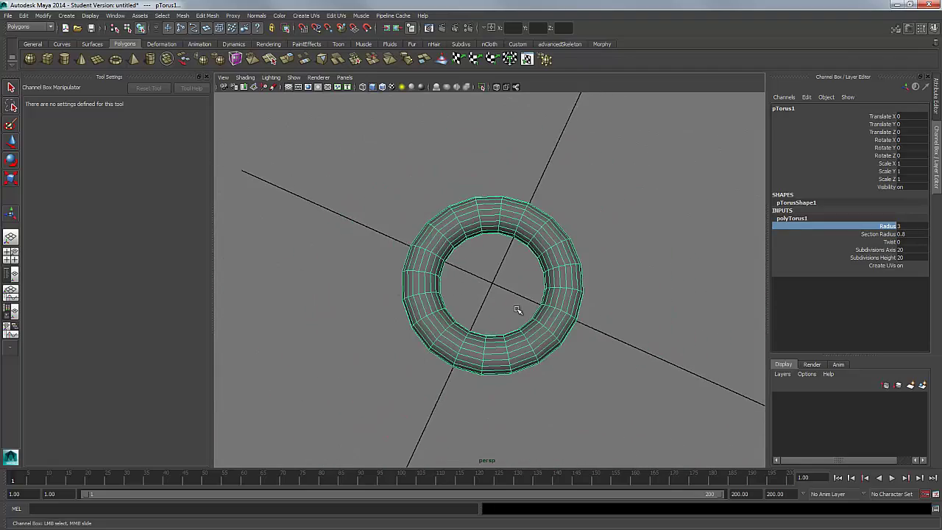
left_click_drag(539, 307, 508, 243, "alt")
right_click_drag(508, 243, 551, 313, "alt")
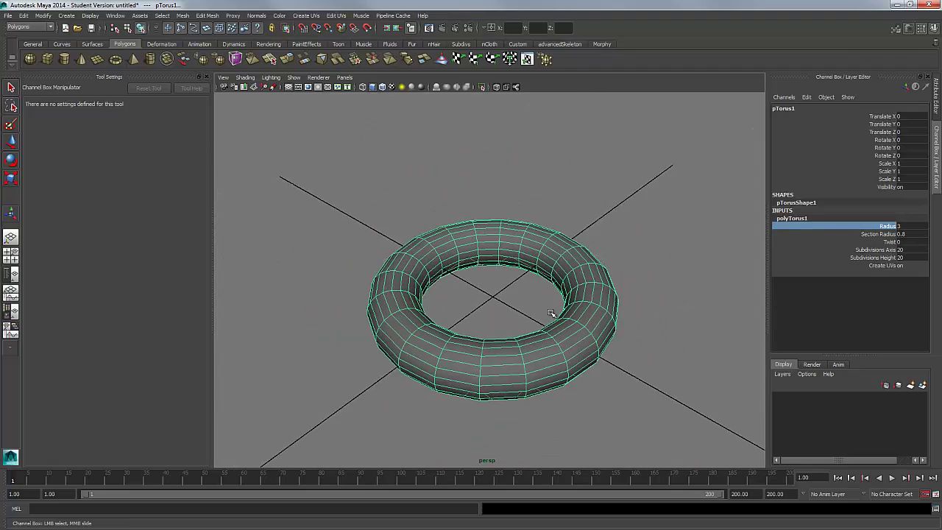
mouse_move(550, 310)
left_mouse_down("alt")
mouse_move(513, 324)
mouse_move(508, 283)
mouse_move(635, 370)
mouse_move(540, 353)
mouse_move(560, 319)
left_mouse_up("alt")
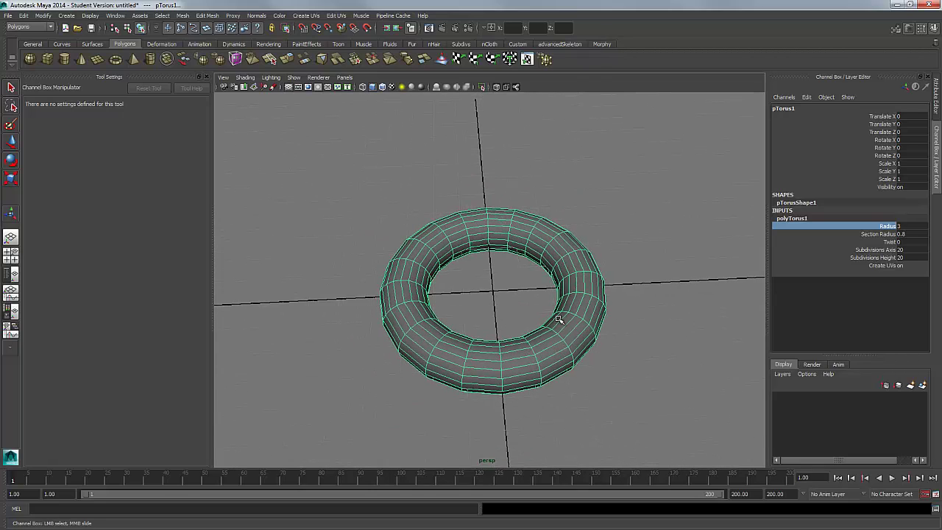
- Replace the torus with a polygon pyramid at the origin and show its construction inputs
key("Delete")
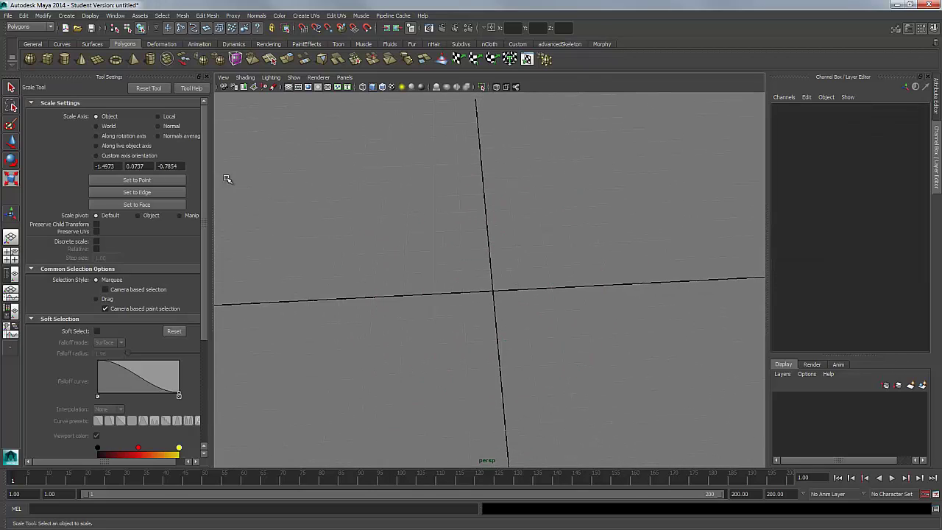
left_click(133, 59)
left_click_drag(482, 287, 832, 243, "alt")
left_click(816, 219)
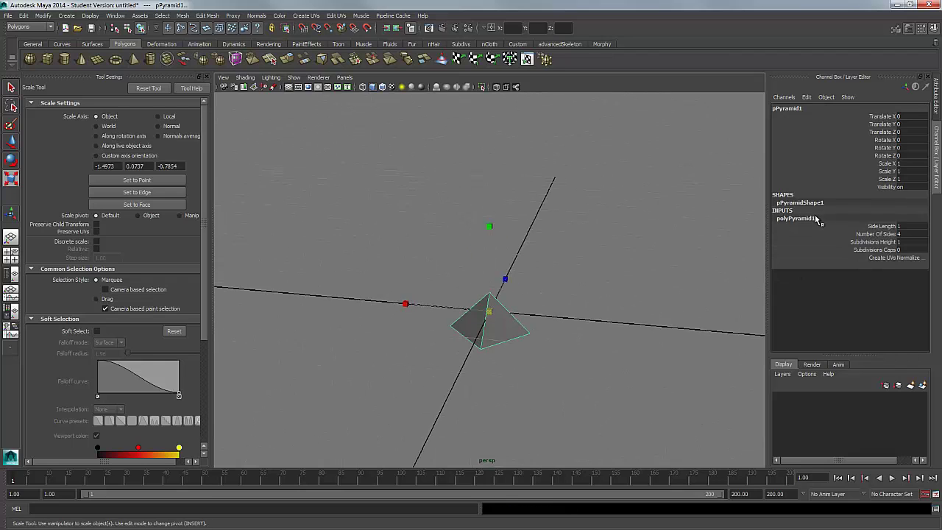
- Set the pyramid's number of sides to 5 and view its shape
left_click(913, 243)
left_click_drag(754, 247, 730, 267, "alt")
left_click(911, 260)
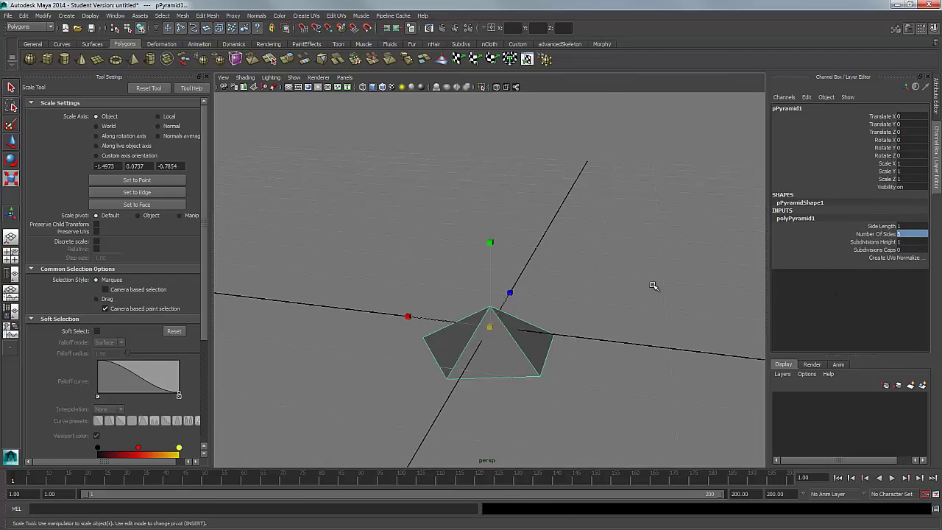
left_click_drag(652, 285, 530, 237, "alt")
- Try different cap subdivisions on the five-sided pyramid, and undo the change
left_click(876, 251)
middle_click_drag(521, 296, 531, 301)
left_click_drag(532, 302, 645, 332, "alt")
middle_click_drag(645, 332, 683, 311)
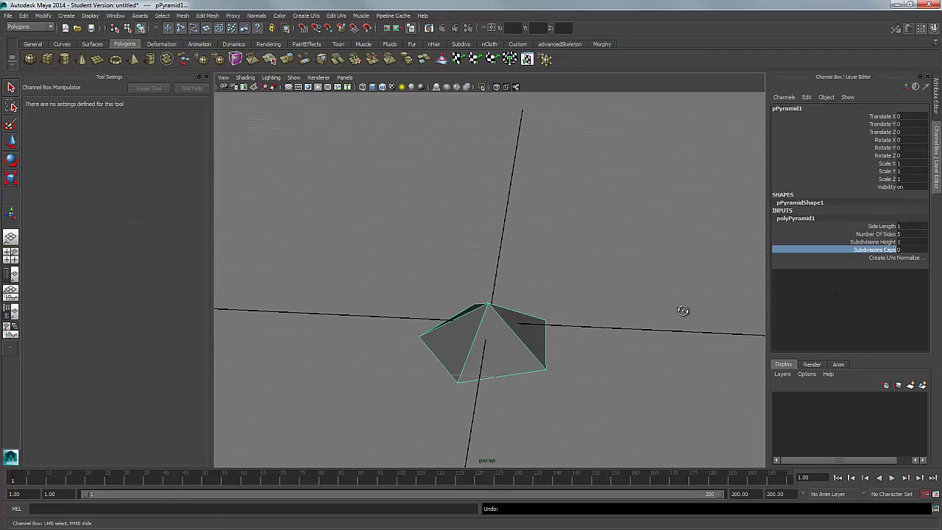
- Try 5 height subdivisions on the pyramid, inspect the faces, and undo the recent changes
left_click_drag(683, 311, 642, 286, "alt")
left_click(892, 242)
left_click_drag(546, 285, 593, 328, "alt")
middle_click_drag(572, 317, 588, 319)
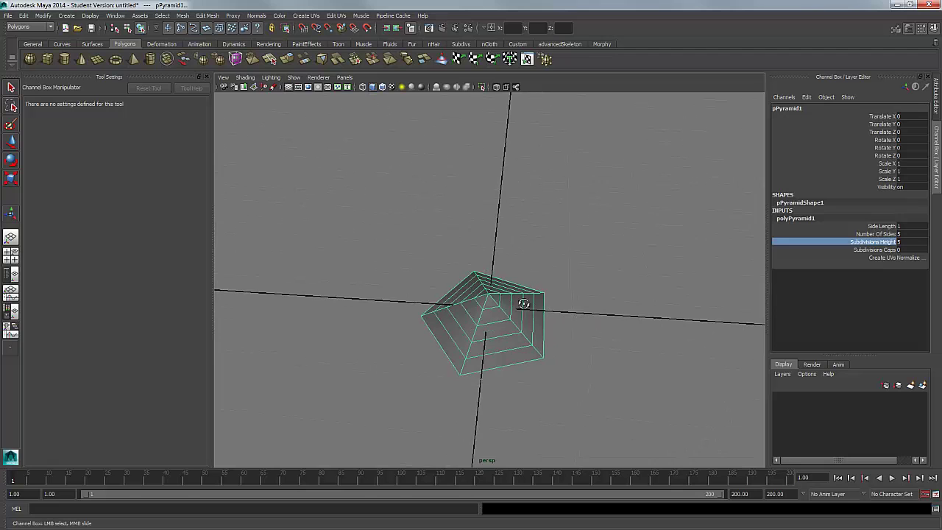
left_click_drag(523, 303, 534, 347, "alt")
key("ctrl+z")
key("ctrl+z")
key("ctrl+z")
key("ctrl+z")
- Replace the pyramid with a polygon pipe at the origin and show its construction inputs
key("Delete")
key("r")
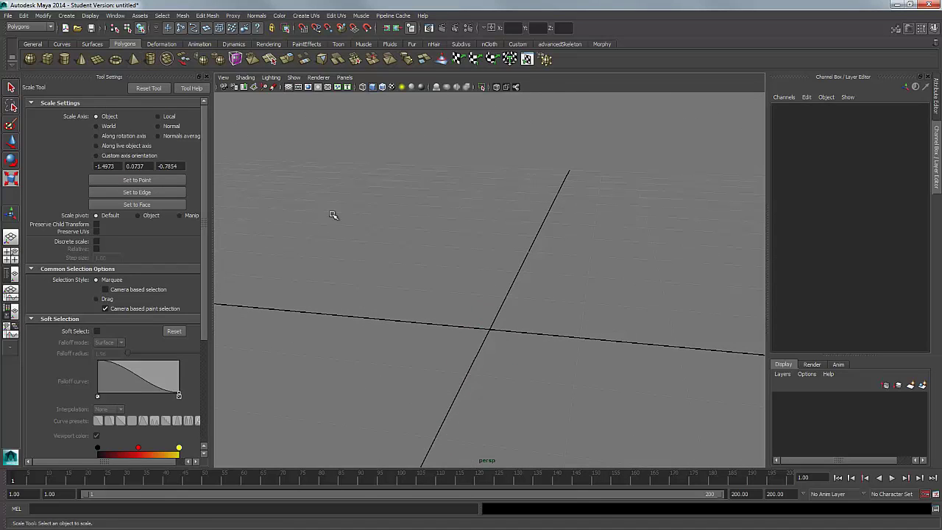
left_click_drag(500, 303, 512, 264, "alt")
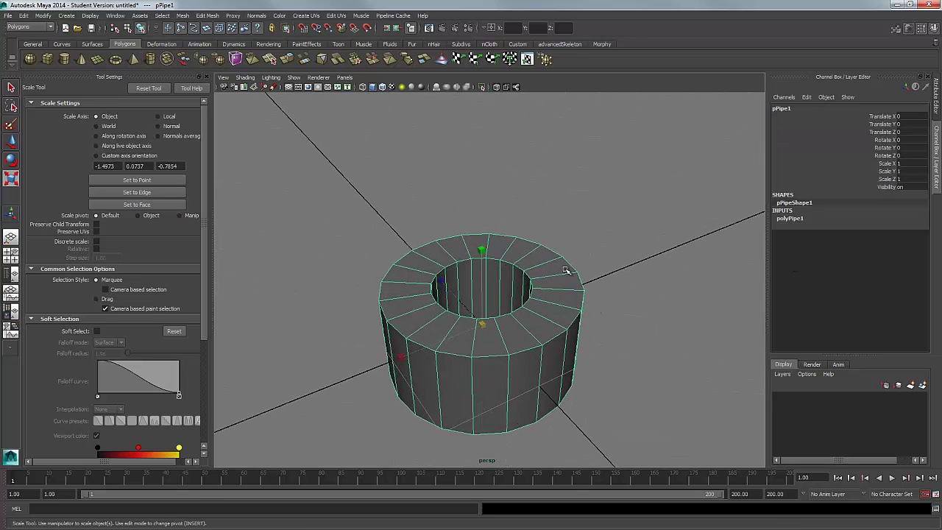
left_click(790, 218)
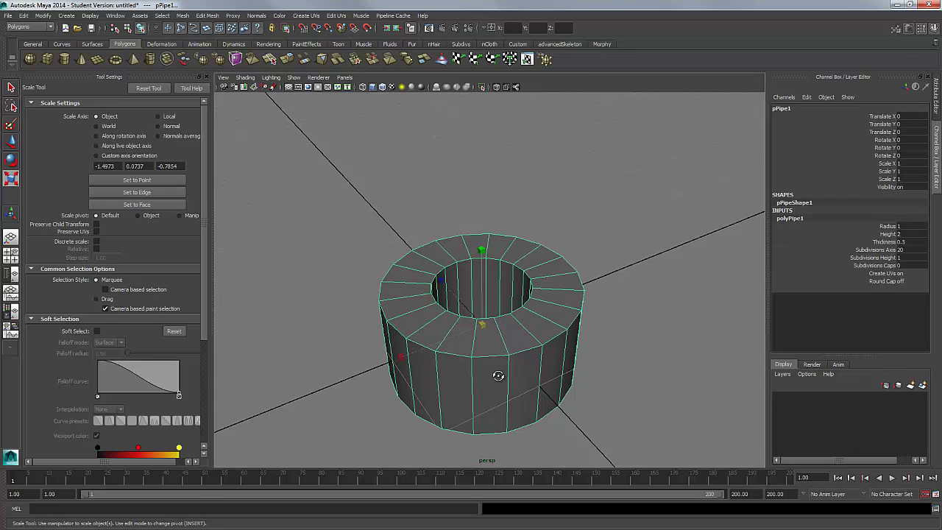
- Set the pipe's axis subdivisions to 7 and inspect the faceted ring
left_click_drag(498, 376, 486, 392, "alt")
left_click(876, 267)
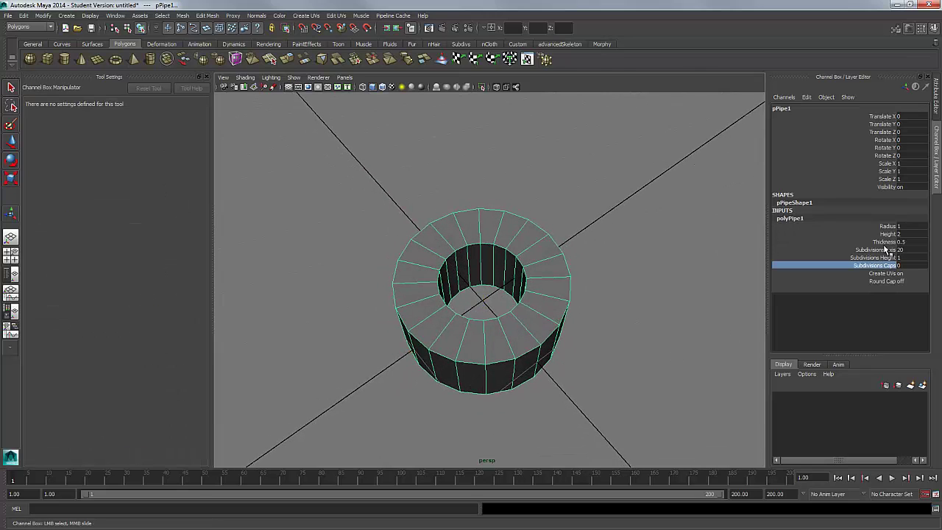
left_click(887, 242)
left_click(874, 250)
middle_click_drag(623, 256, 557, 251)
left_click_drag(557, 251, 556, 350, "alt")
left_click_drag(643, 284, 572, 359, "alt")
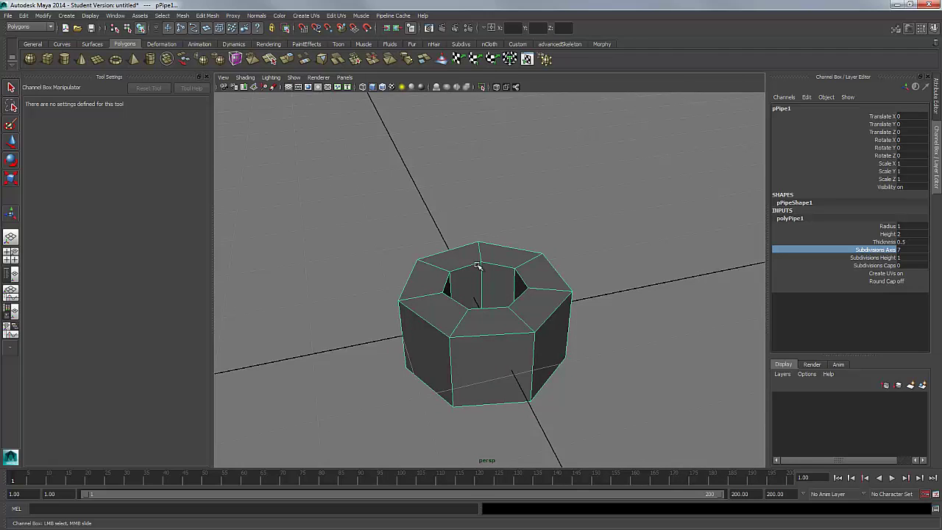
- Replace the pipe with a polygon helix at the origin and show its construction inputs
key("Delete")
left_click(67, 15)
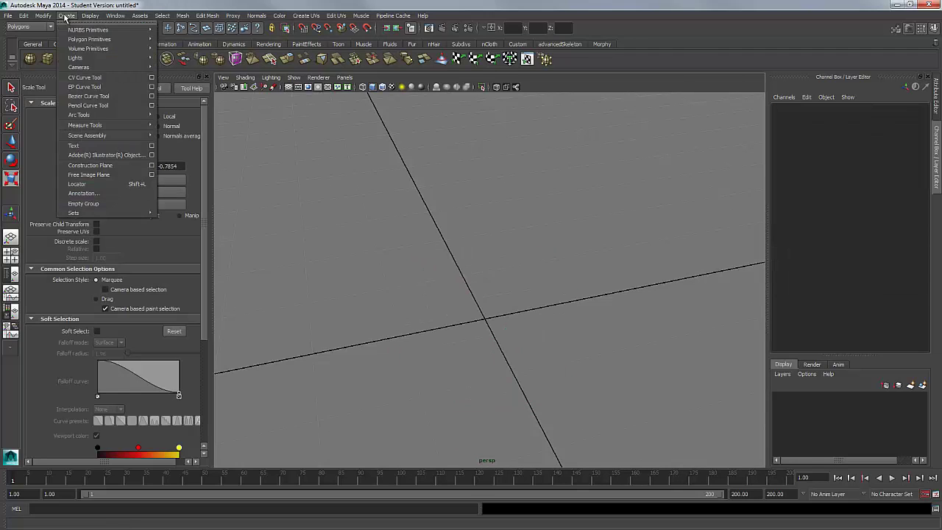
mouse_move(137, 48)
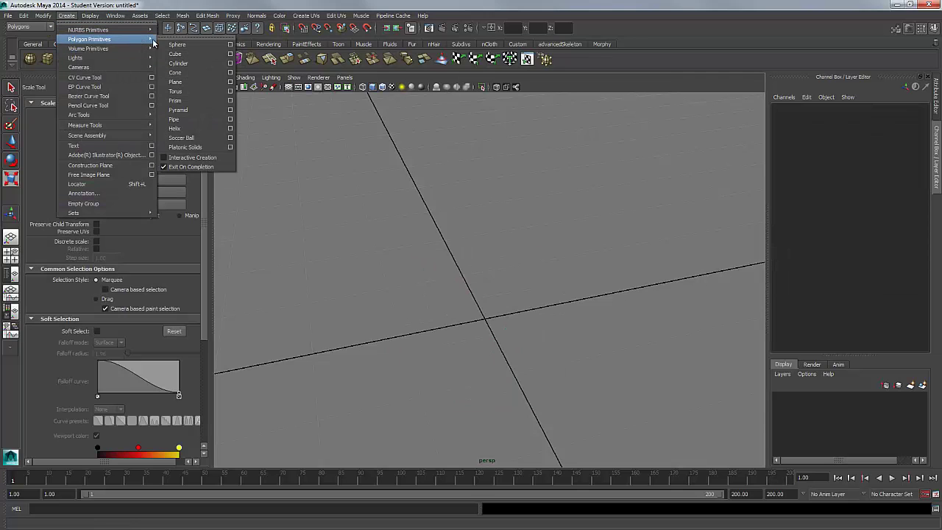
left_click(195, 132)
scroll(497, 180, "down", 2)
left_click_drag(497, 180, 733, 232, "alt")
scroll(733, 232, "down", 3)
left_click(799, 218)
- Try changing the helix's number of coils and its height, undoing each change
left_click(887, 232)
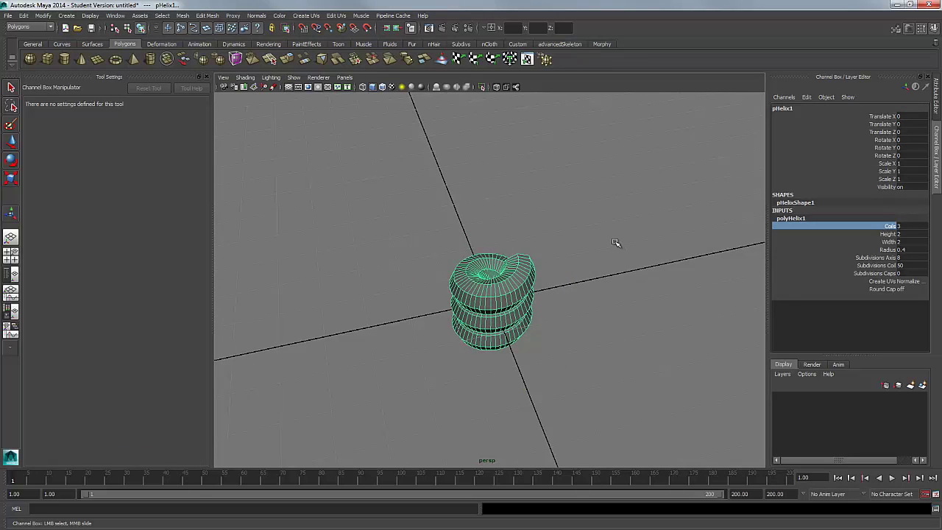
middle_click_drag(616, 242, 688, 244)
key("ctrl+z")
scroll(574, 229, "down", 3)
left_click_drag(437, 213, 482, 194, "alt")
scroll(482, 195, "down", 1)
key("ctrl+z")
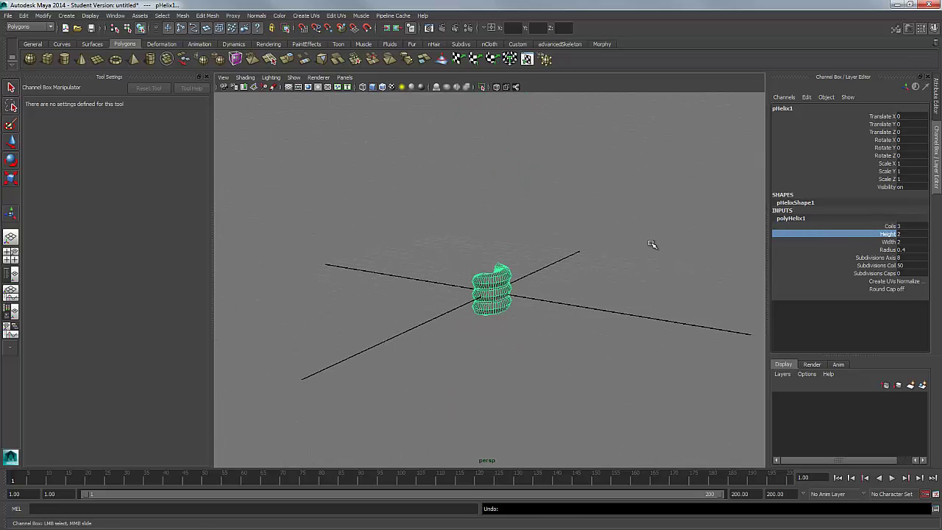
key("ctrl+z")
- Replace the helix with a polygon soccer ball at the origin and show its construction inputs
key("r")
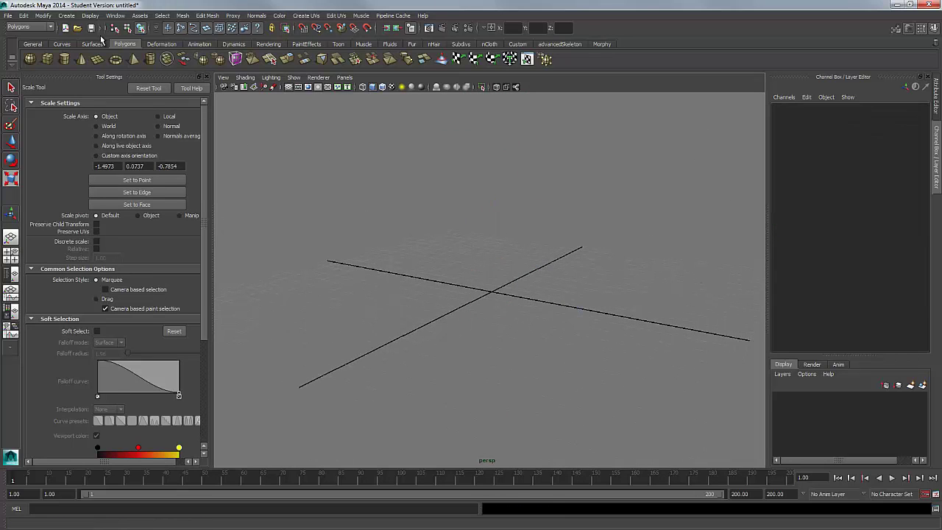
left_click(103, 15)
mouse_move(92, 39)
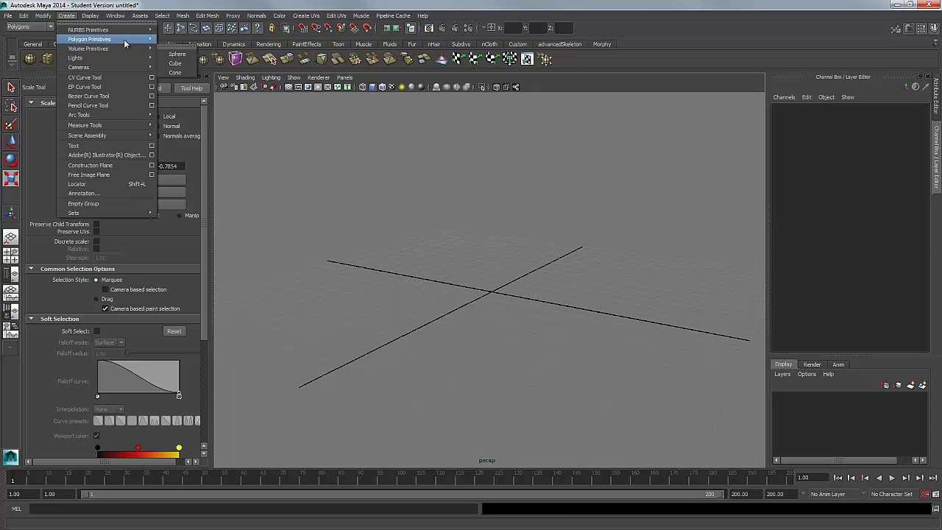
left_click(208, 138)
left_click_drag(390, 237, 574, 254, "alt")
right_click_drag(574, 254, 826, 204, "alt")
left_click(832, 218)
- Enlarge the soccer ball to a radius of 2.3 with a side length of 0.928, and inspect it
left_click(855, 226)
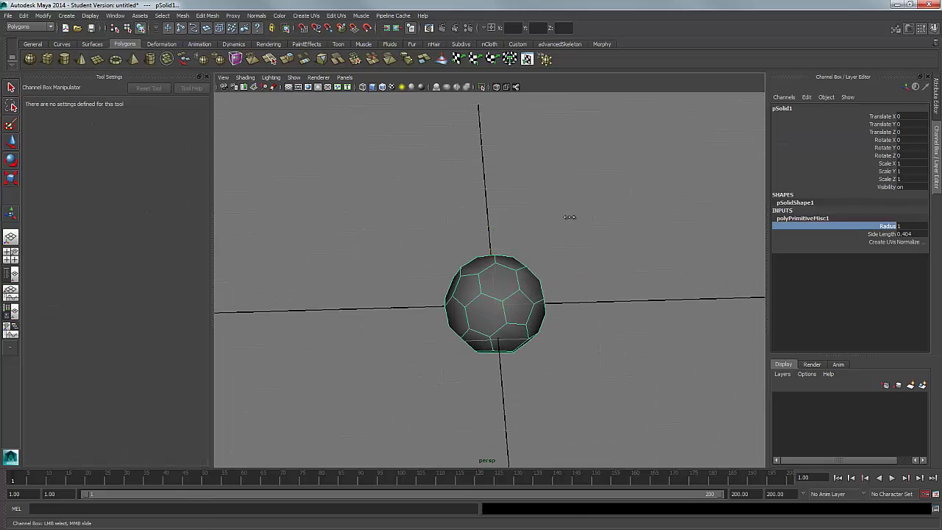
middle_click_drag(854, 227, 824, 245)
left_click(855, 243)
left_click(833, 234)
middle_click_drag(658, 234, 679, 232)
right_click_drag(508, 240, 412, 220, "alt")
left_click_drag(610, 267, 663, 271, "alt")
right_click_drag(522, 287, 549, 290, "alt")
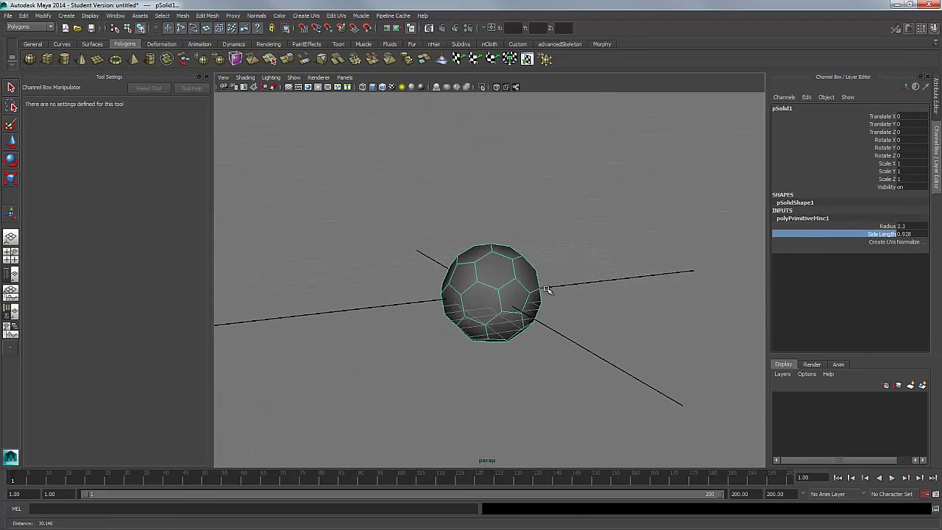
- Delete the soccer ball, leaving the scene empty
key("r")
left_click_drag(489, 295, 517, 280, "alt")
key("Delete")
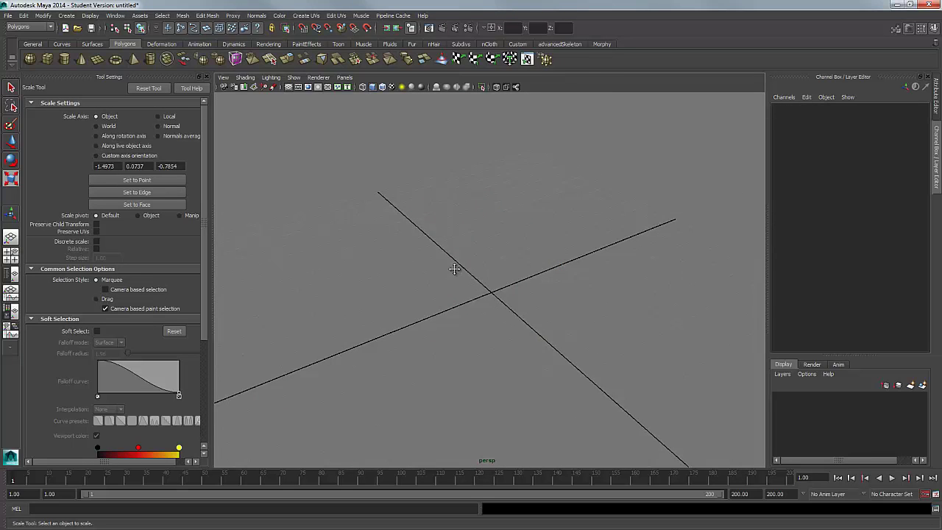
left_click_drag(454, 269, 481, 290, "alt")
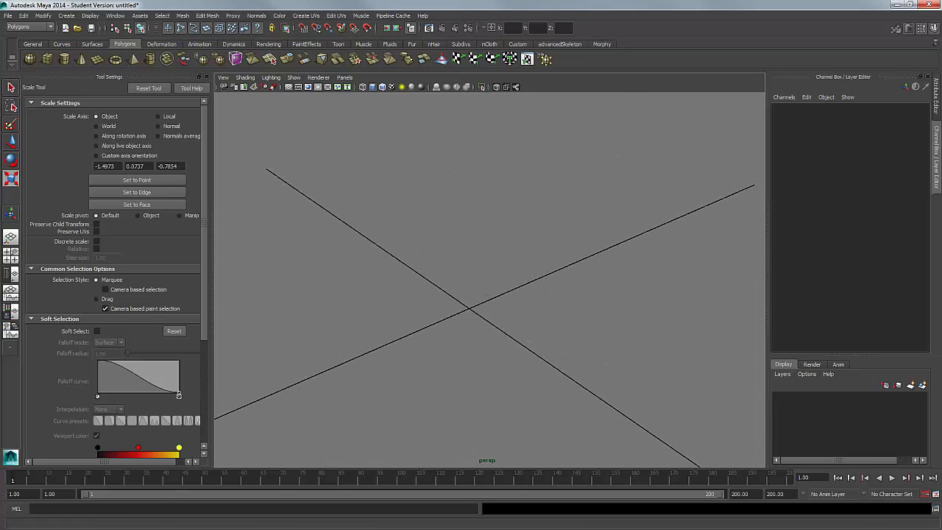